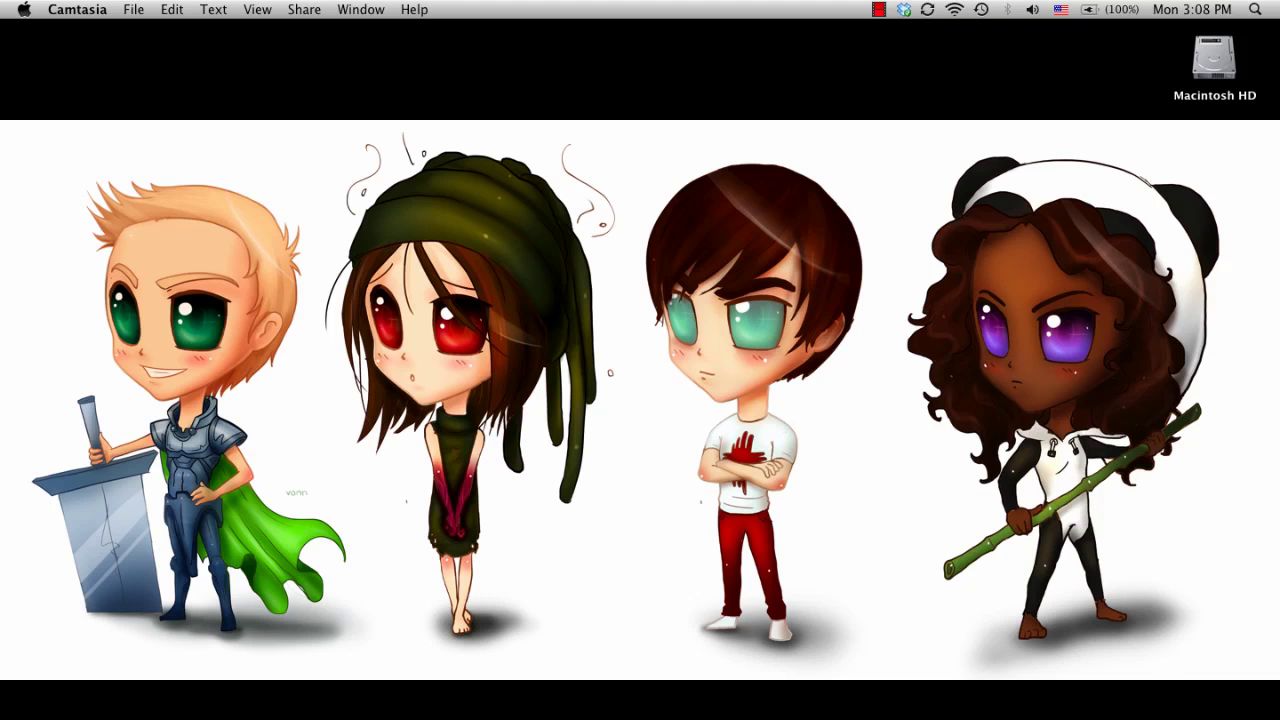
Step: Search Google for 'gimp' and open the official gimp.org home page
key("super+Tab")
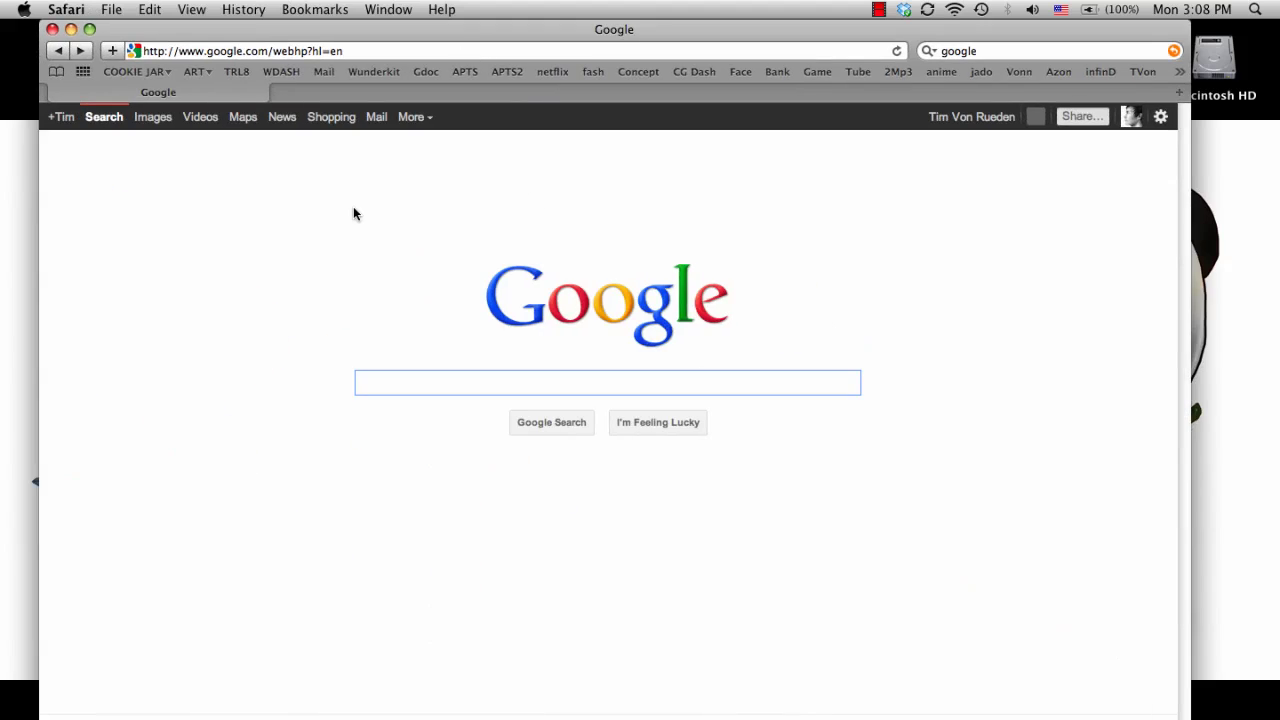
type("gimp")
key("Return")
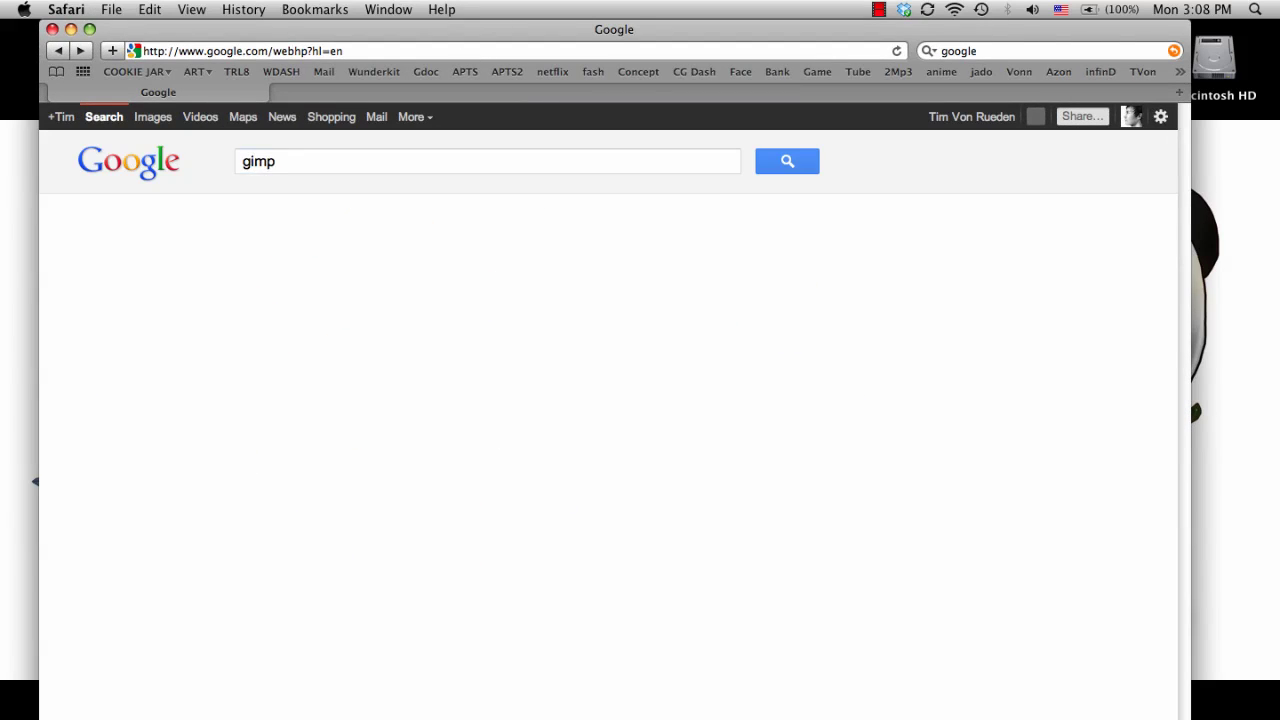
left_click(340, 279)
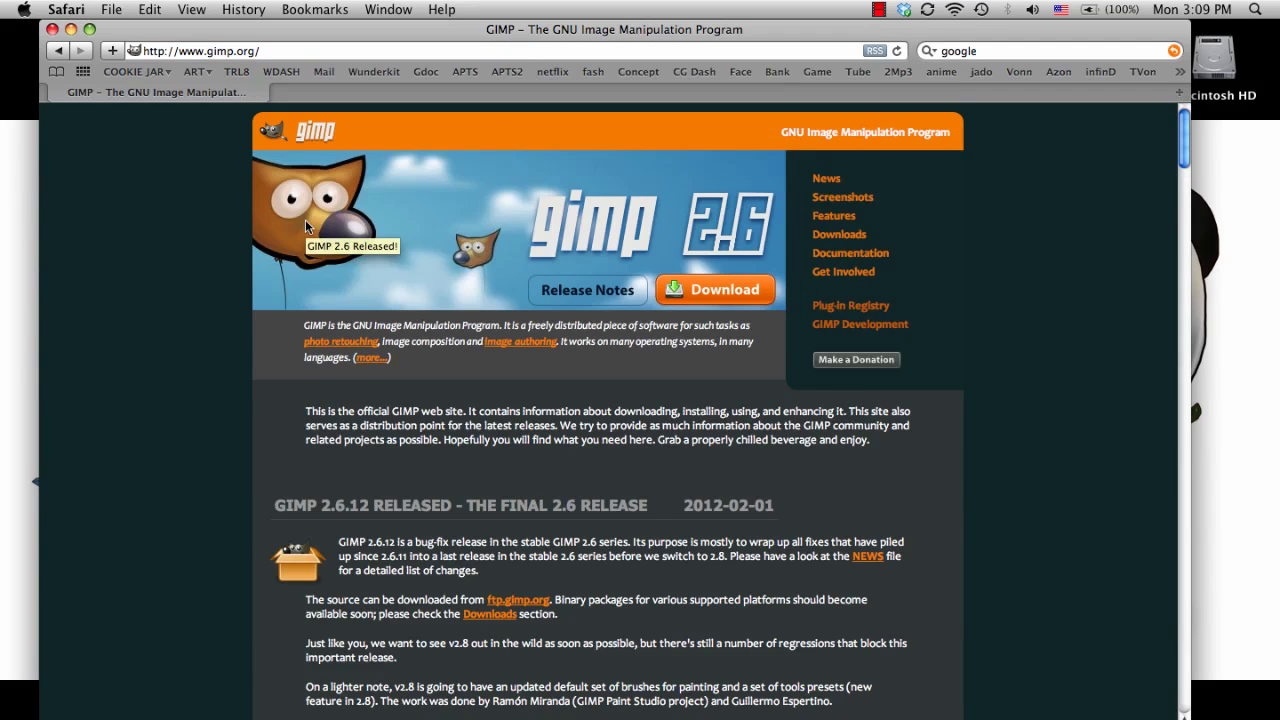
scroll(305, 222, "down", 5)
scroll(305, 222, "down", 5)
scroll(307, 227, "up", 9)
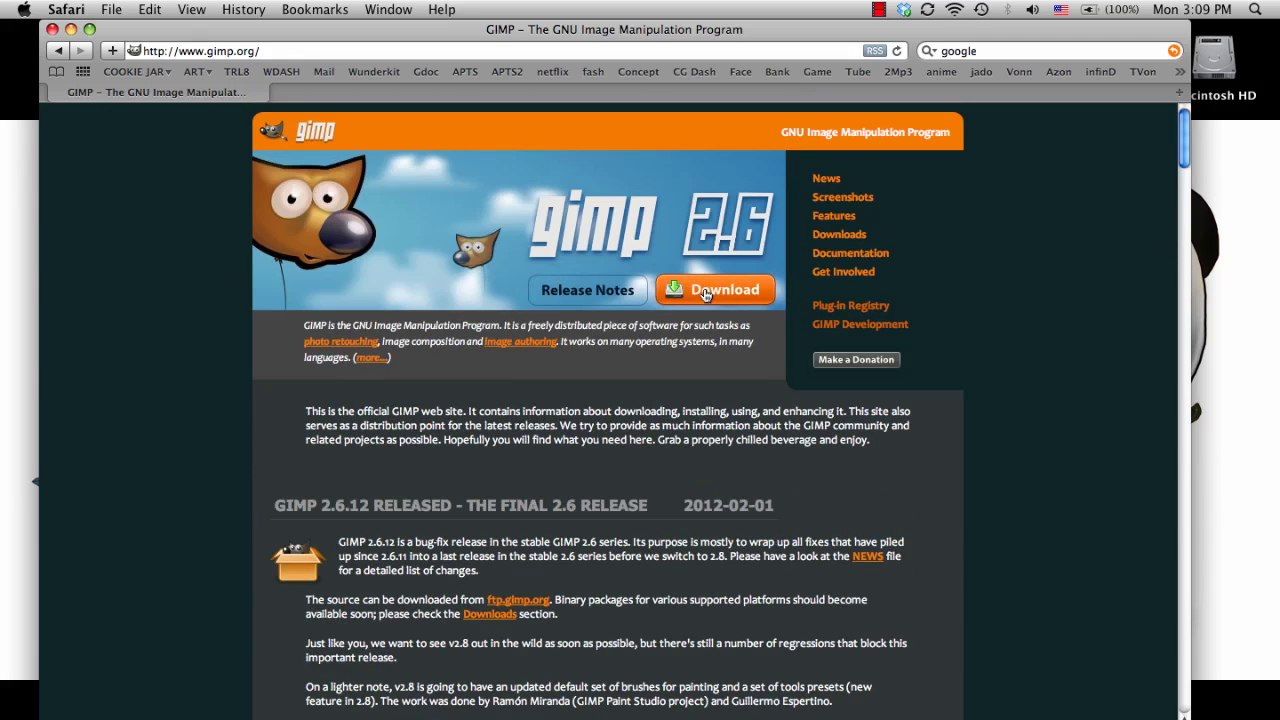
Step: Go to the Downloads page on gimp.org
left_click(705, 291)
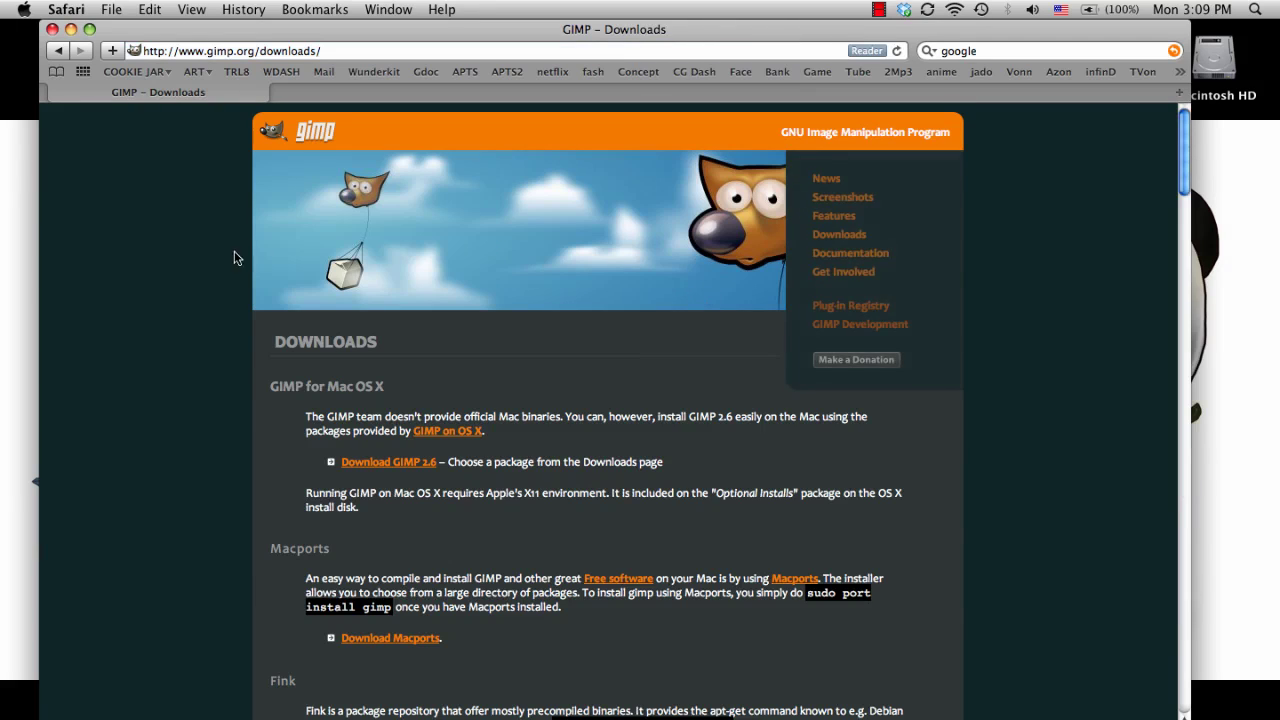
scroll(224, 262, "down", 3)
scroll(224, 262, "up", 3)
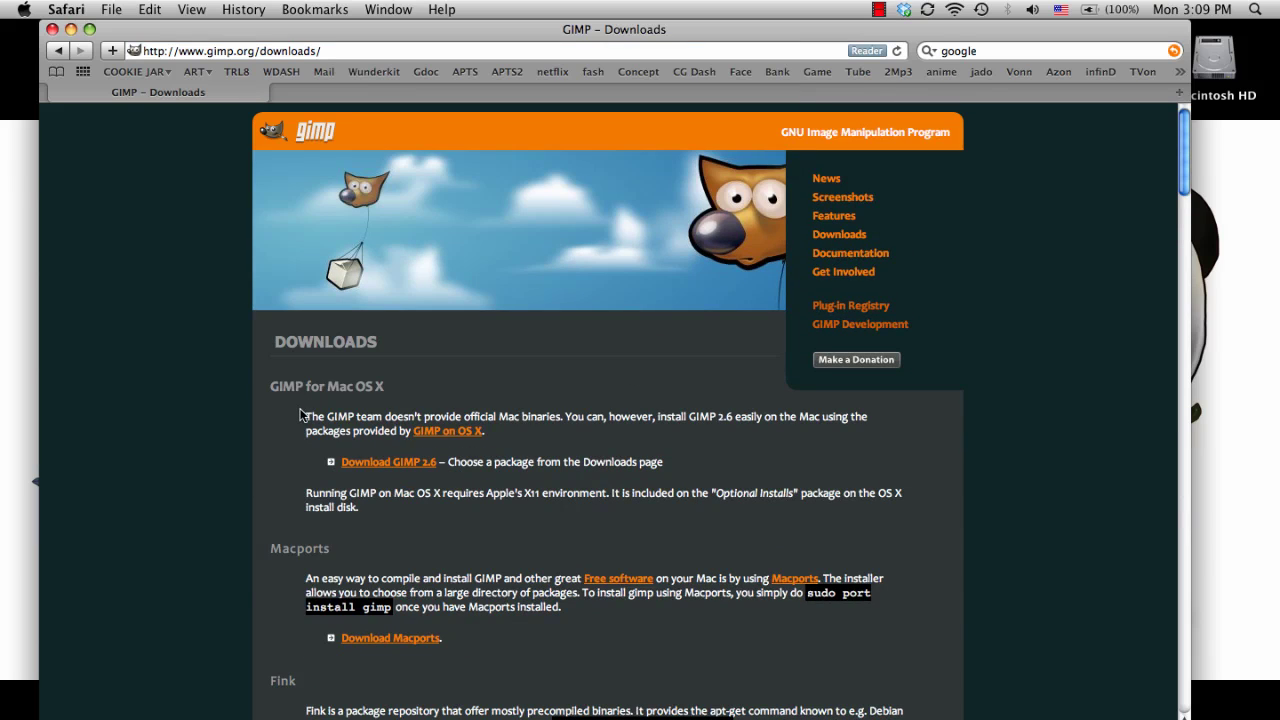
scroll(328, 388, "down", 1)
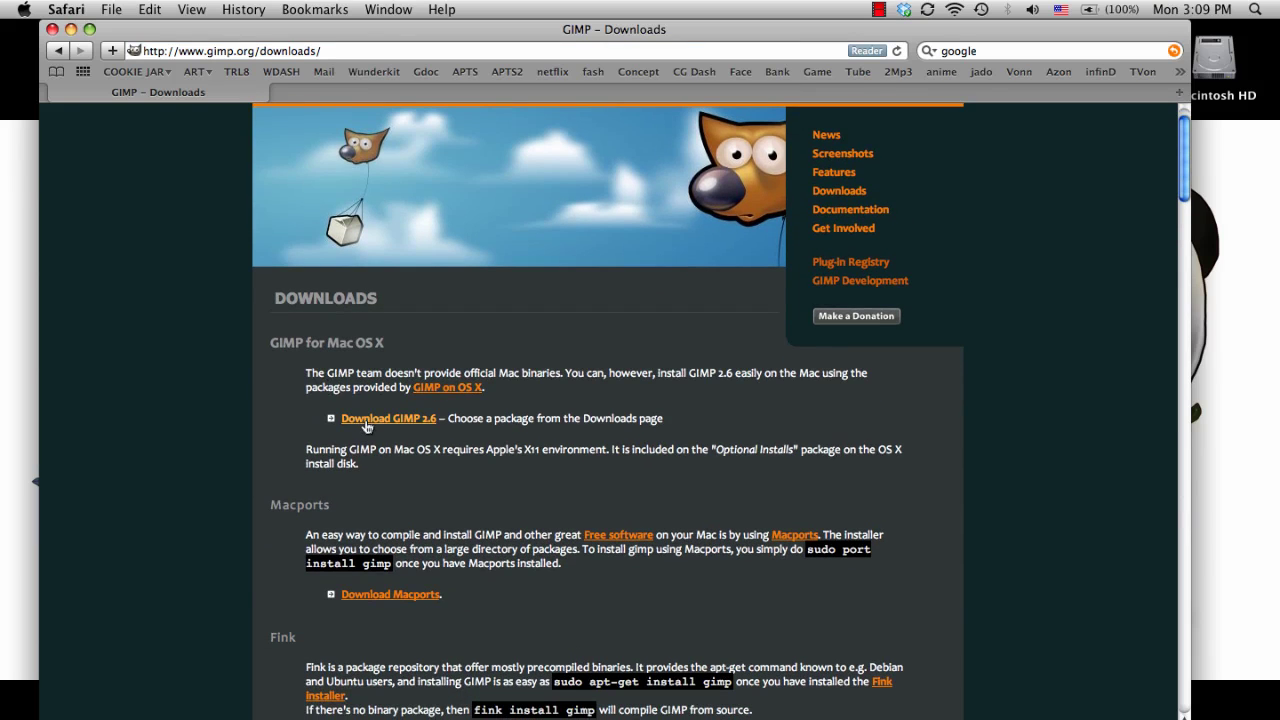
Step: Follow Download GIMP 2.6 to the GIMP on OS X page and highlight the 10.6.x Snow Leopard & Lion heading
left_click(366, 422)
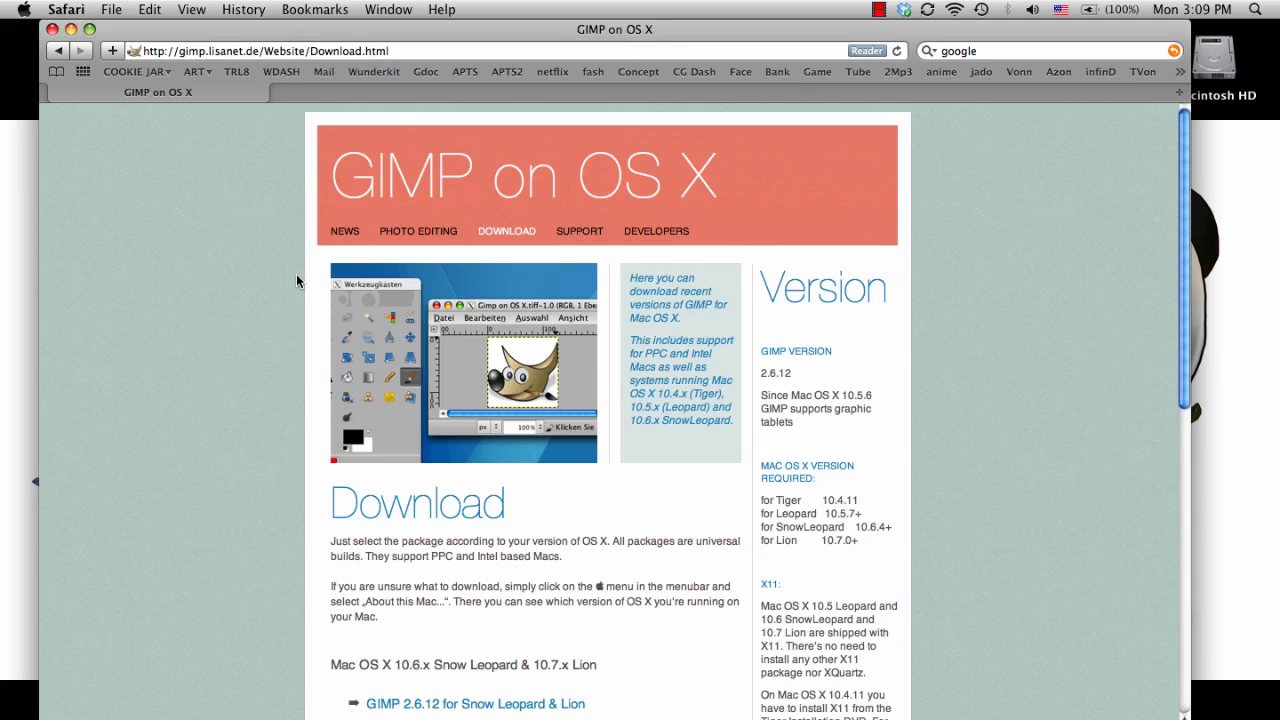
scroll(296, 281, "down", 5)
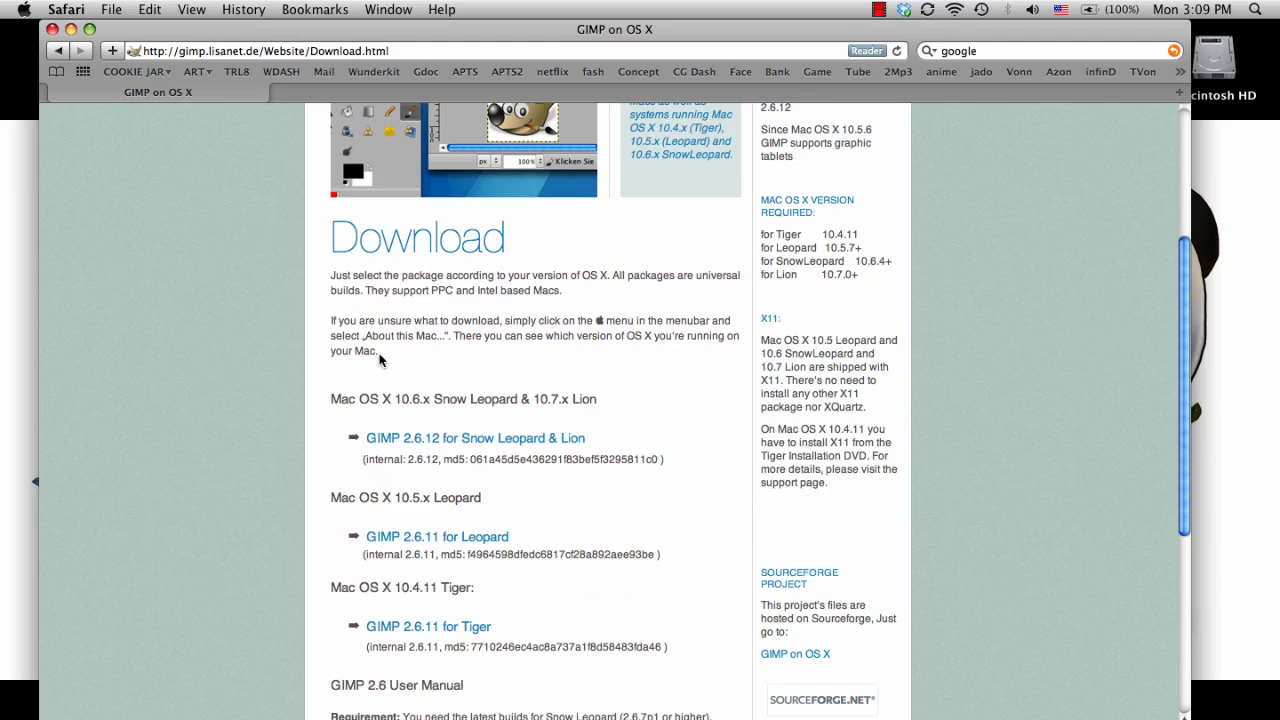
left_click_drag(331, 400, 553, 406)
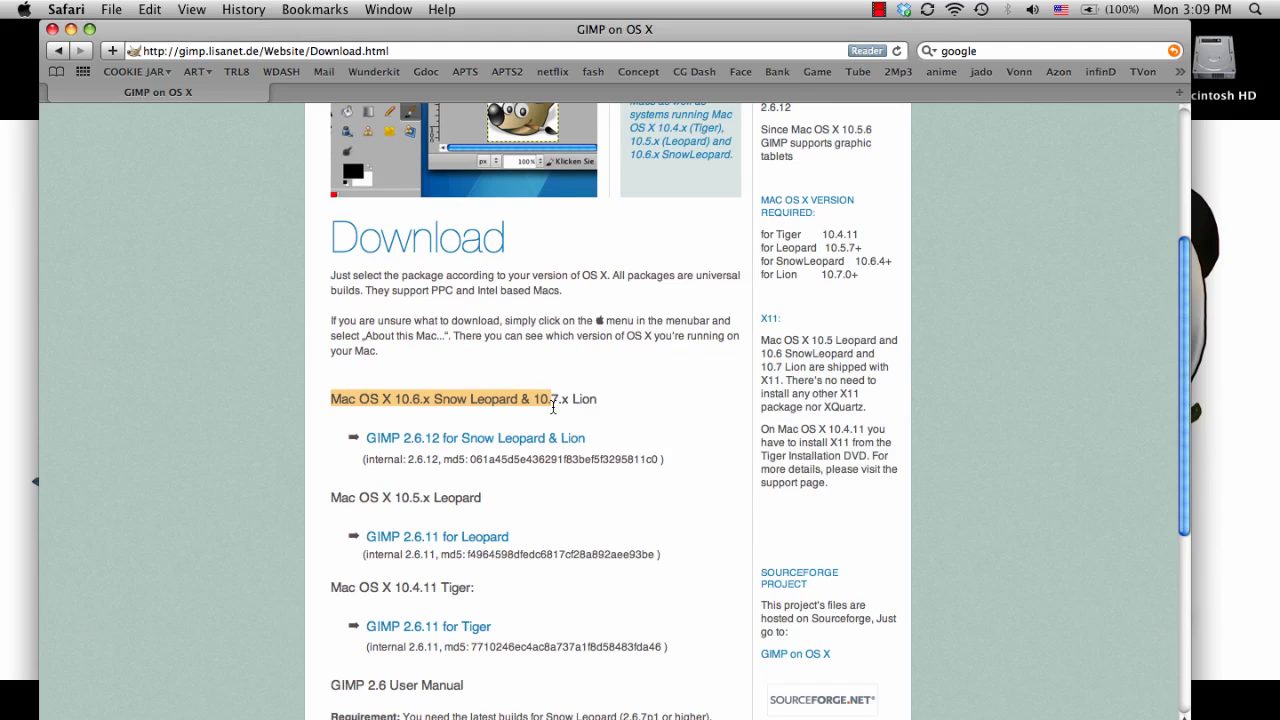
left_click(544, 406)
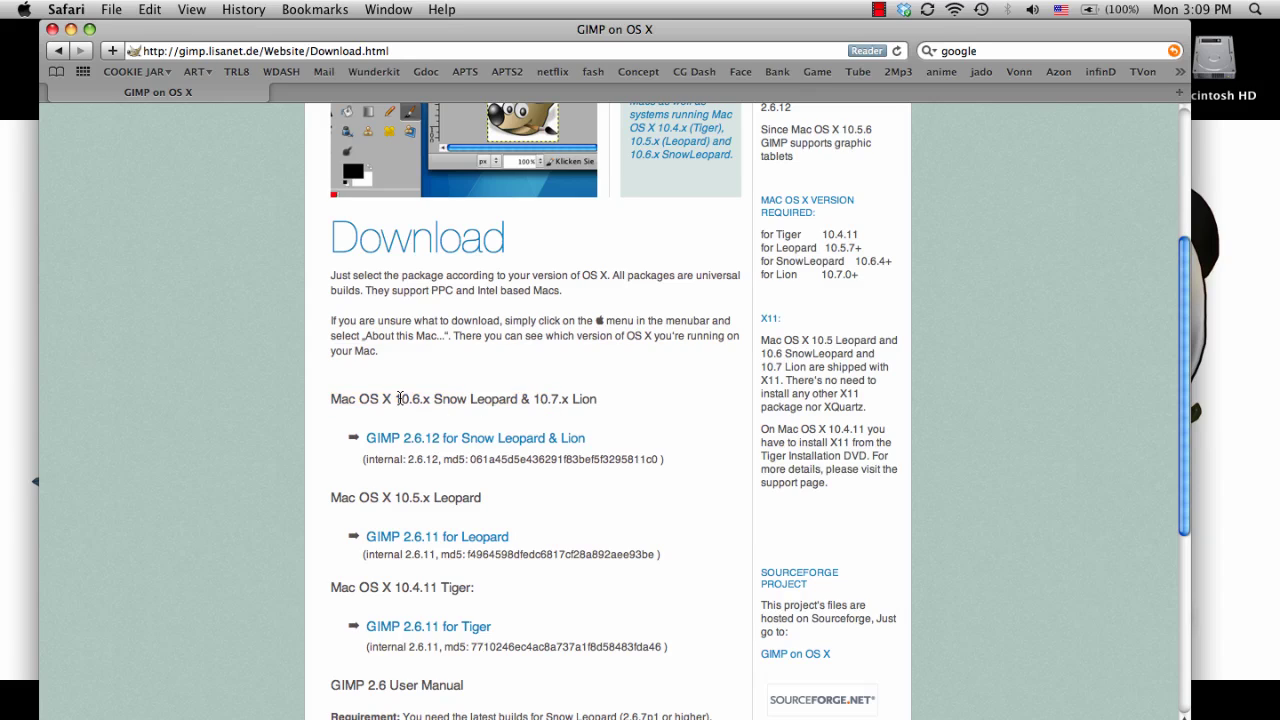
left_click_drag(399, 398, 431, 399)
left_click(21, 9)
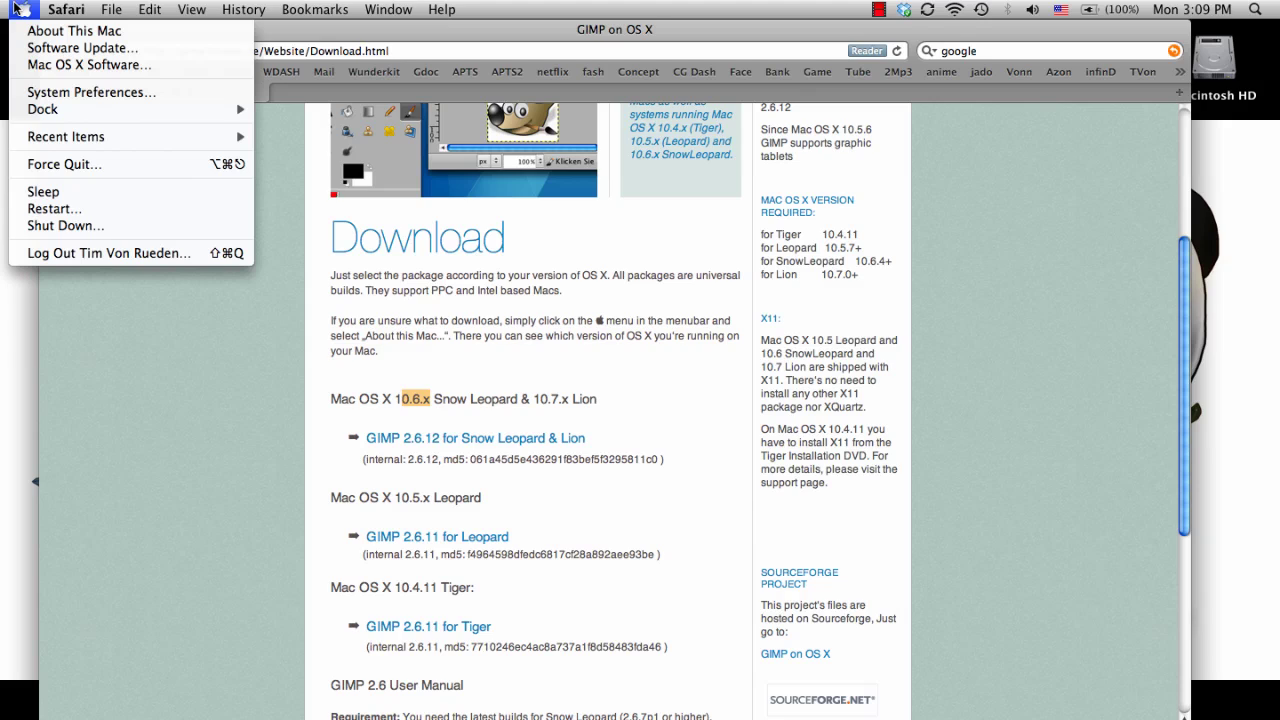
left_click(72, 31)
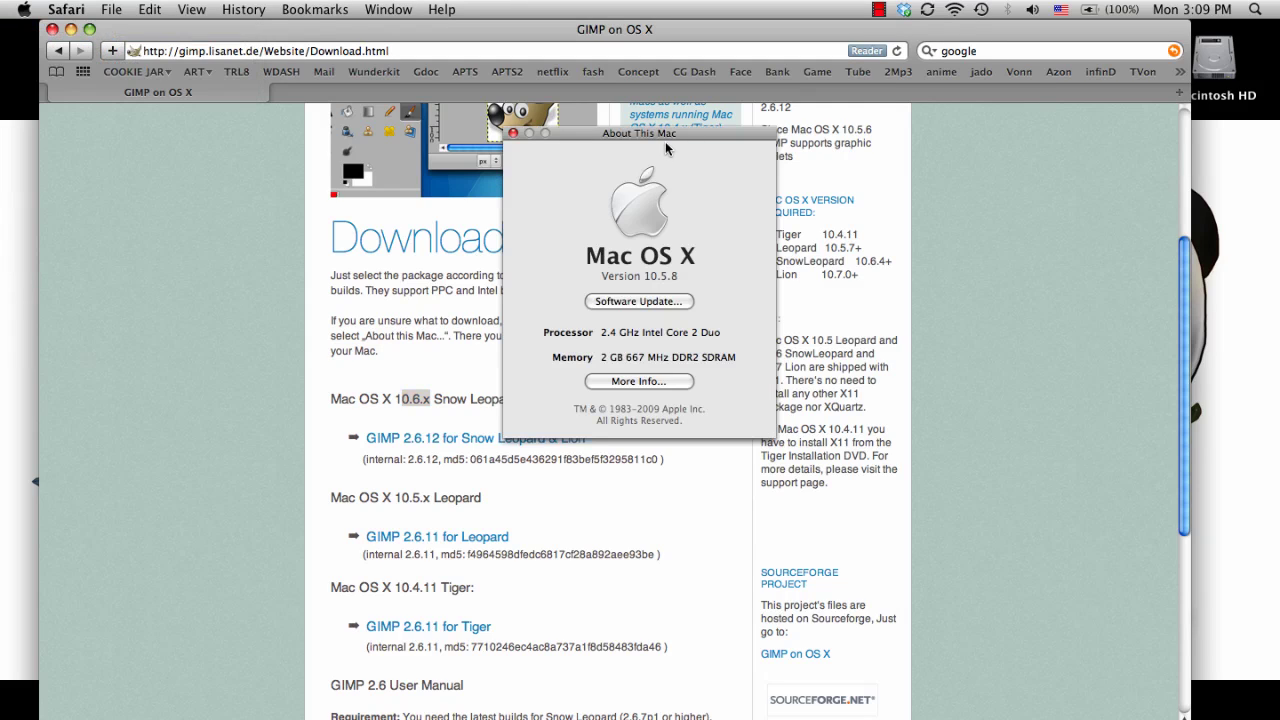
left_click_drag(666, 148, 239, 159)
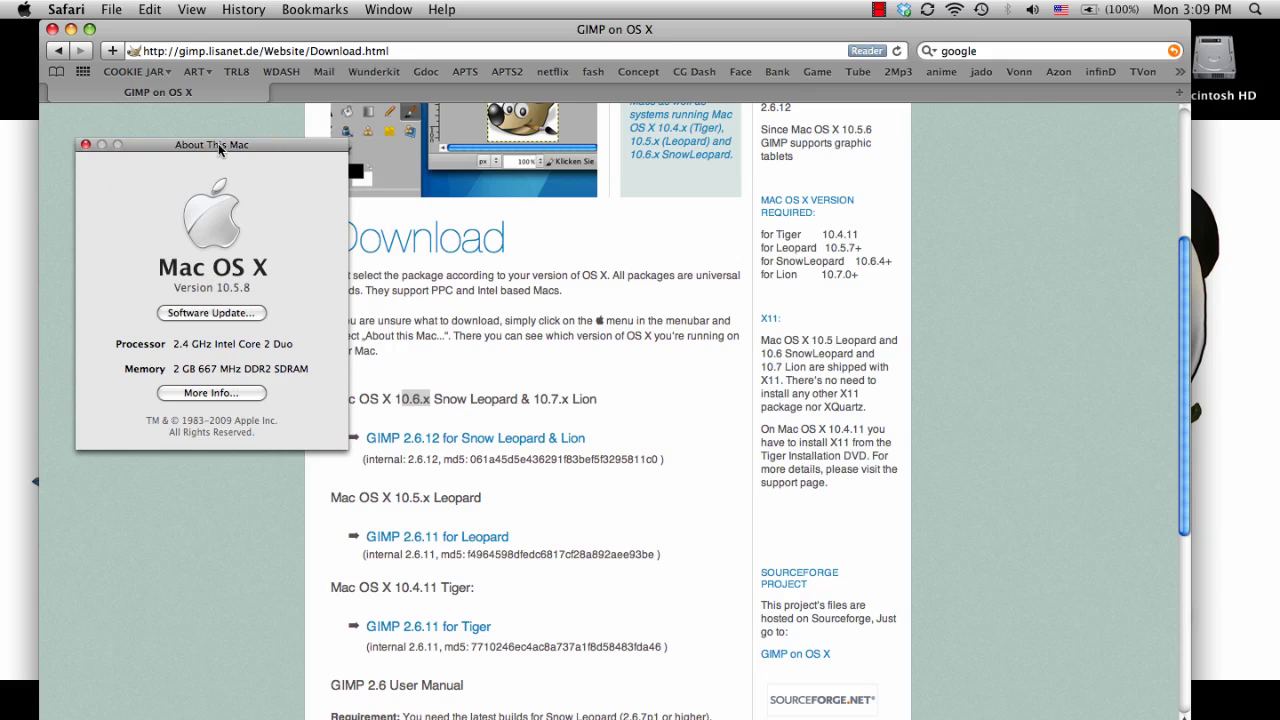
Step: Start downloading GIMP 2.6.11 from the Mac OS X 10.5.x Leopard section
left_click(85, 145)
left_click(211, 298)
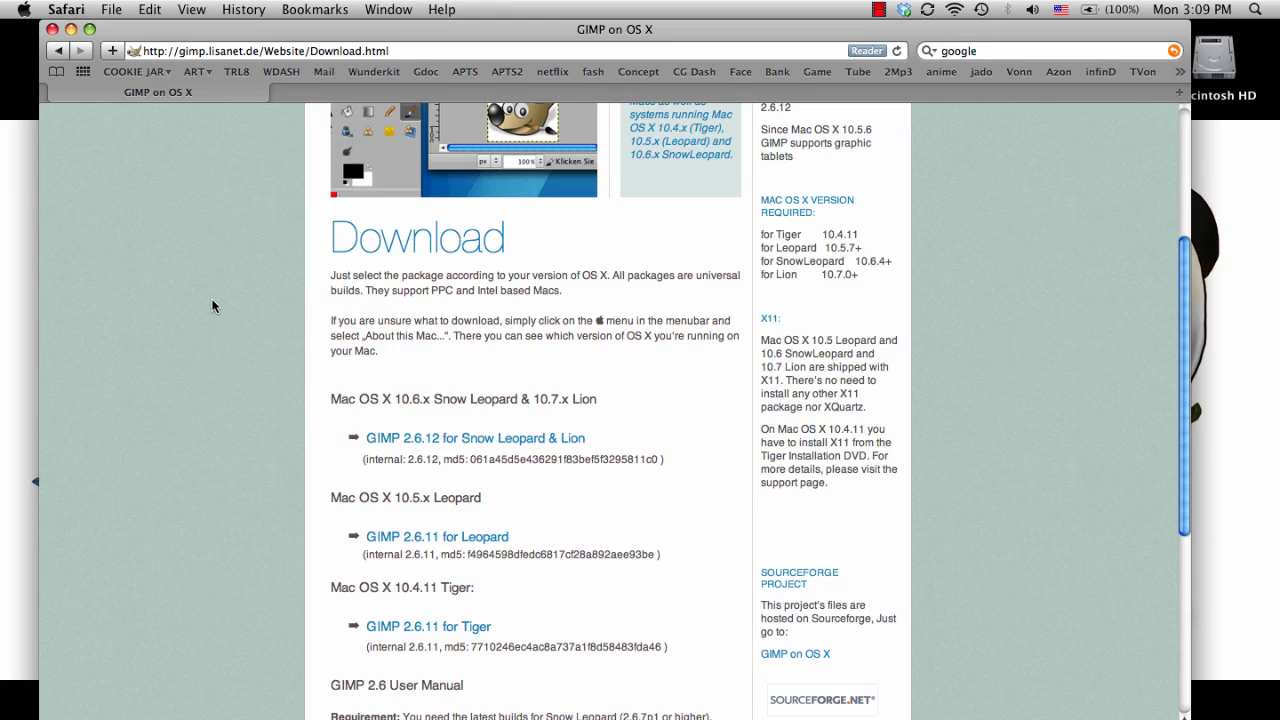
scroll(211, 298, "down", 3)
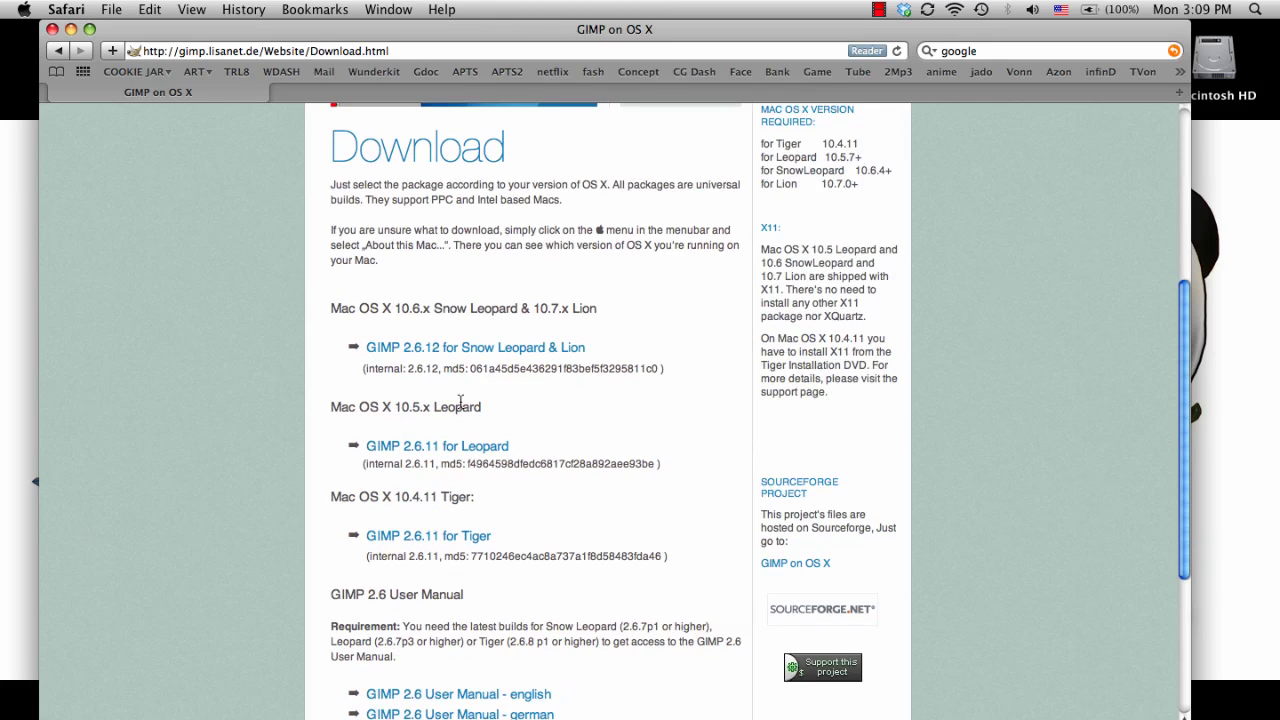
left_click_drag(498, 413, 340, 416)
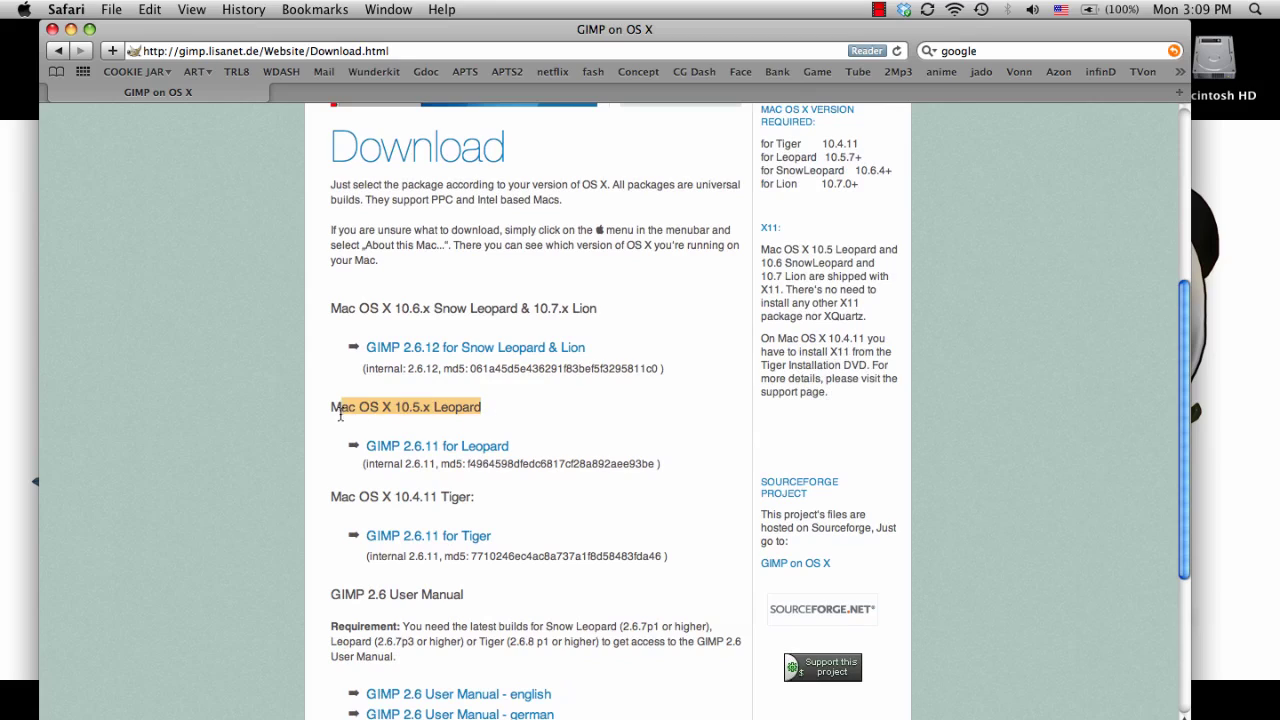
left_click(499, 433)
left_click(456, 446)
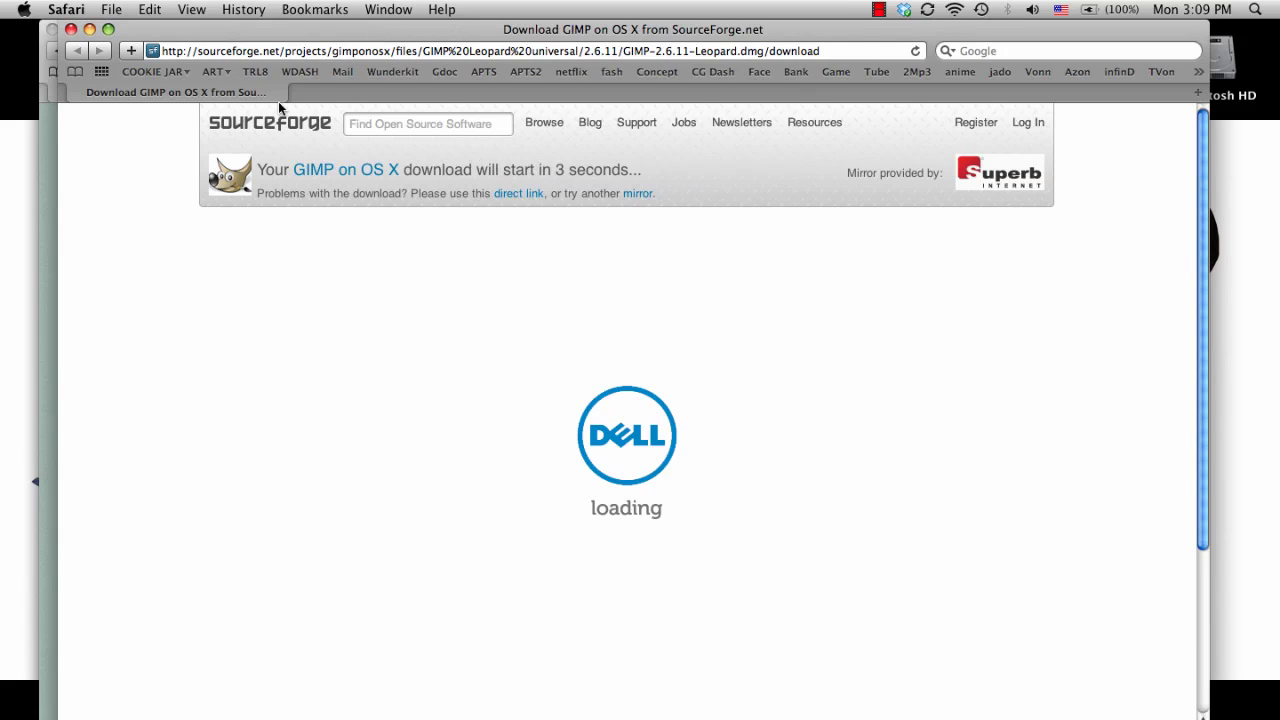
Step: Rearrange the SourceForge and download progress windows while GIMP-2.6.11-Leopard.dmg downloads
left_click_drag(143, 31, 233, 45)
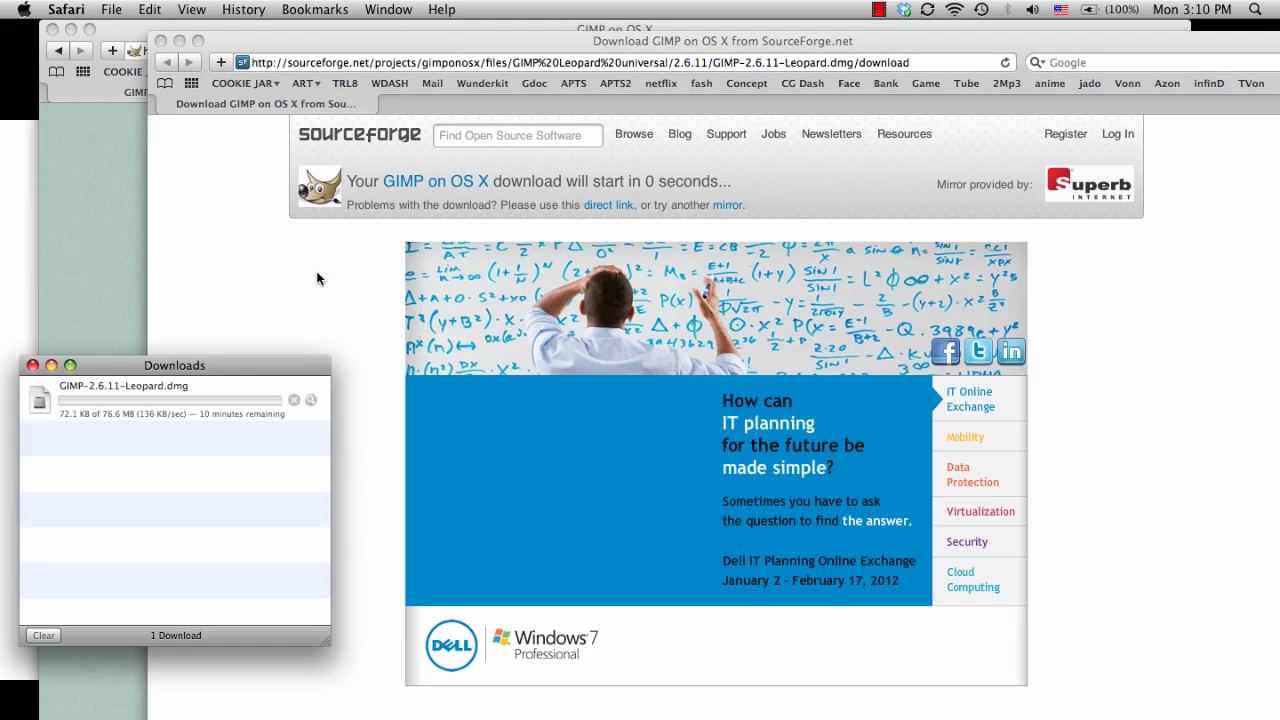
mouse_move(200, 361)
left_mouse_down()
mouse_move(203, 321)
mouse_move(204, 342)
left_mouse_up()
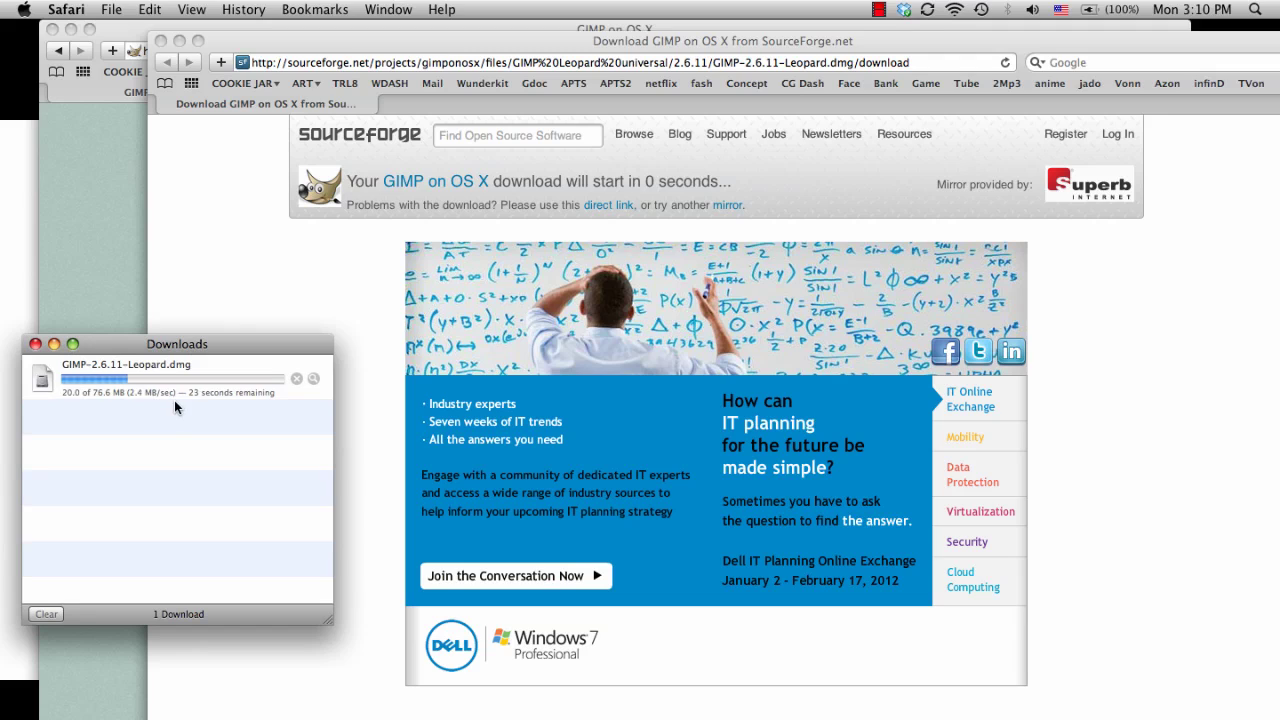
left_click_drag(158, 348, 149, 387)
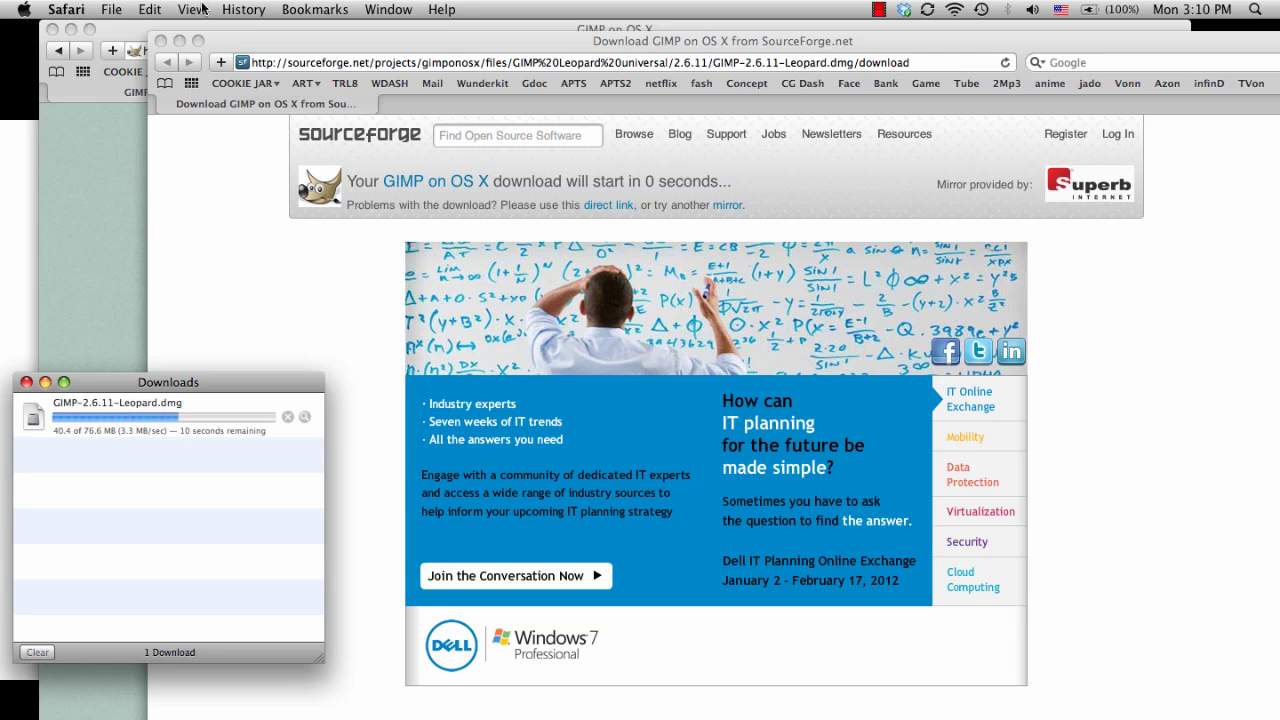
left_click_drag(200, 45, 224, 47)
Step: Close the SourceForge and browser windows and move the Downloads list to the top
left_click(184, 41)
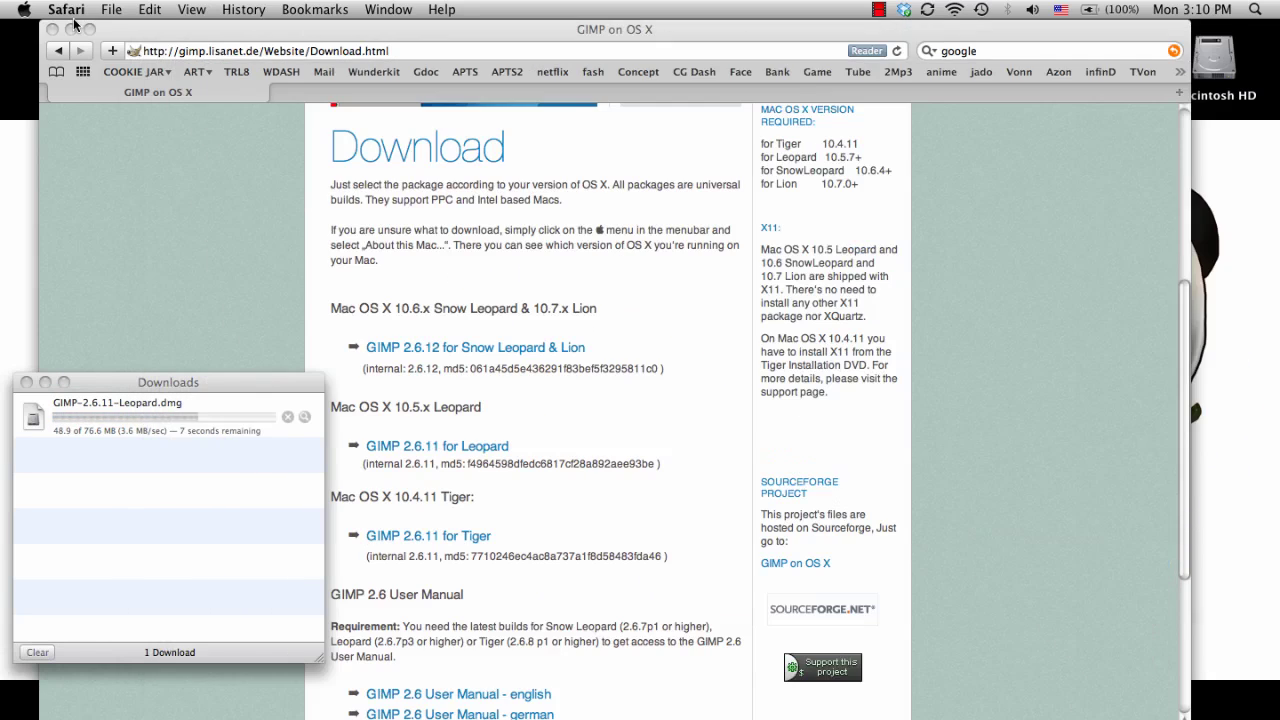
left_click_drag(75, 24, 123, 24)
left_click(100, 29)
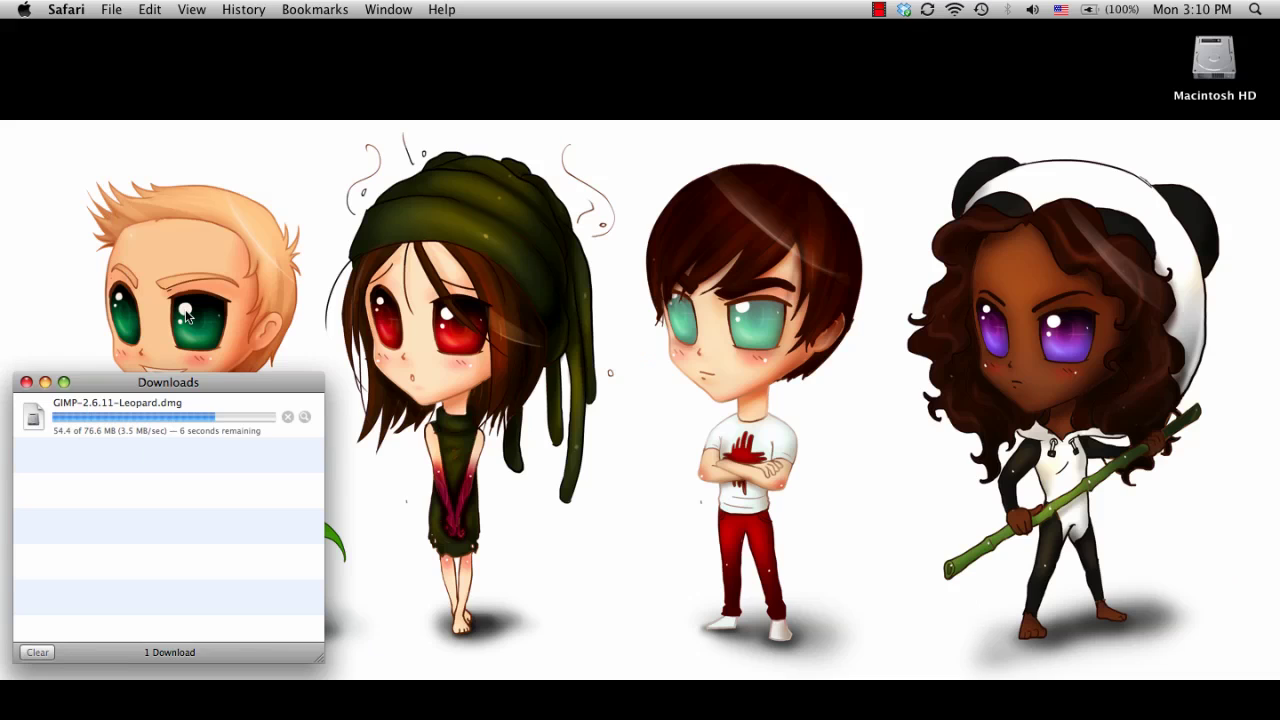
left_click_drag(160, 384, 389, 121)
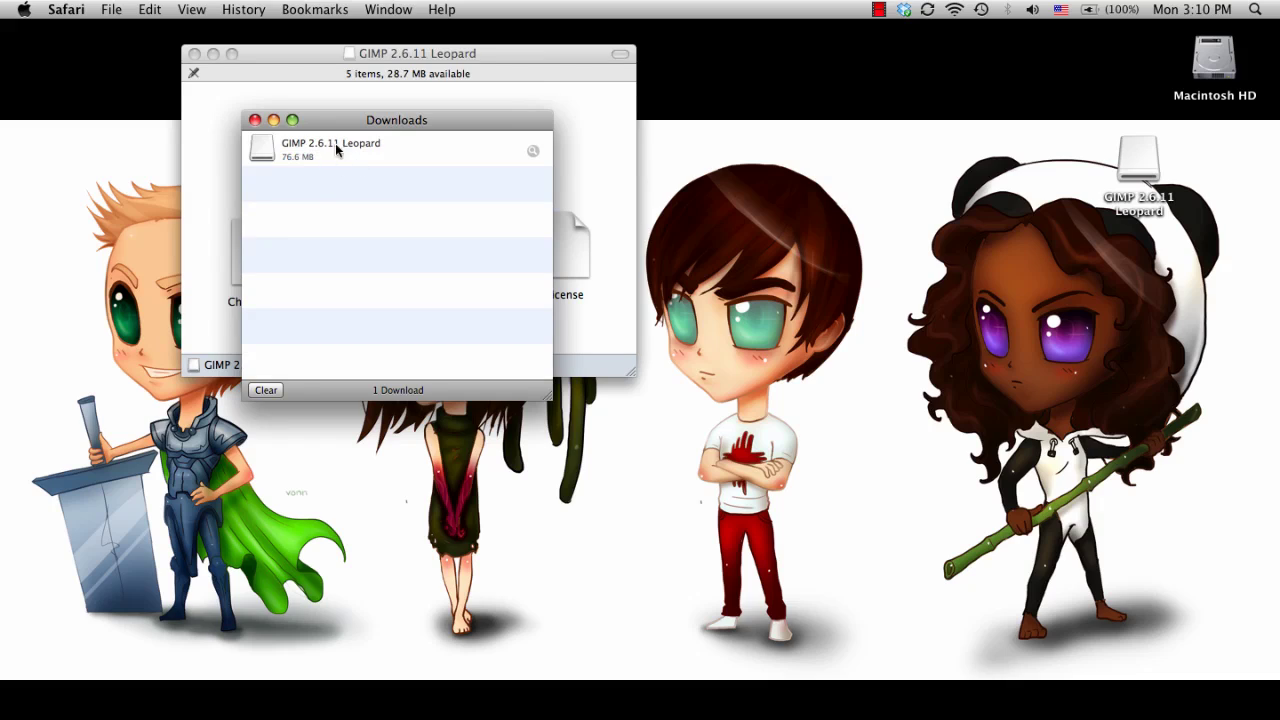
Step: Open the GIMP 2.6.11 Leopard volume from the Downloads list and move its window down-left
left_click(384, 146)
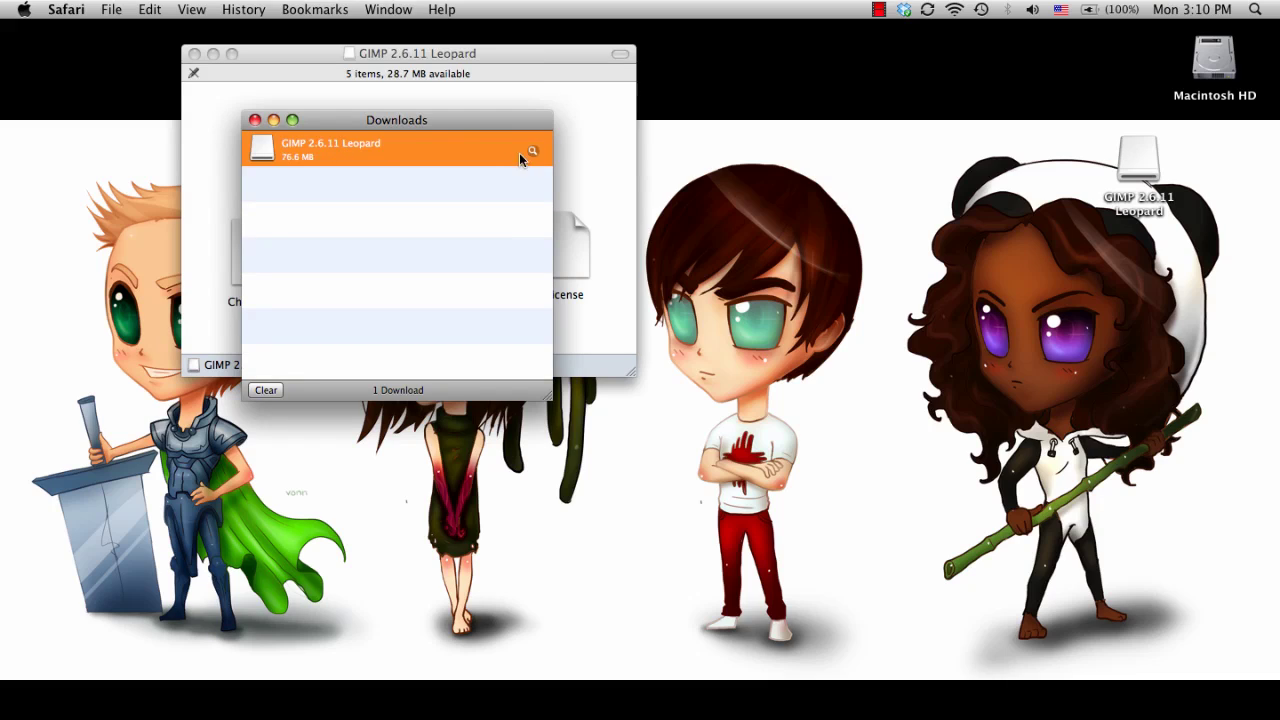
double_click(376, 150)
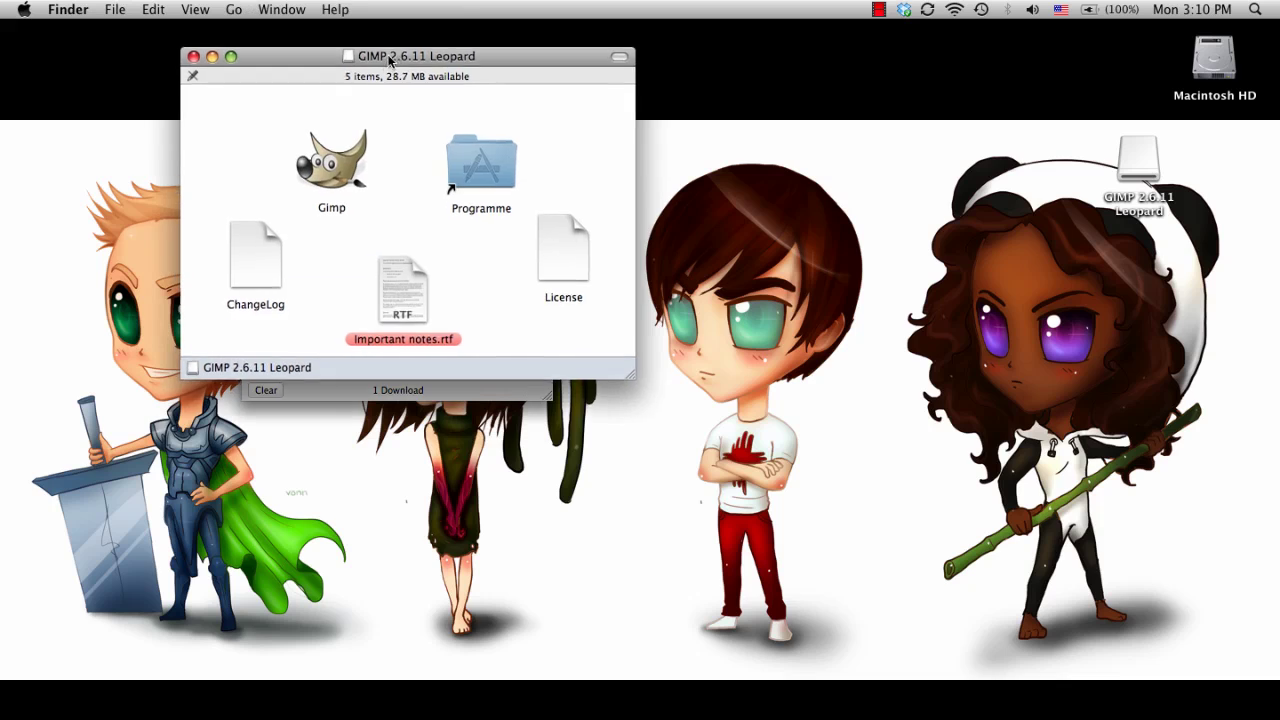
left_click_drag(395, 54, 290, 204)
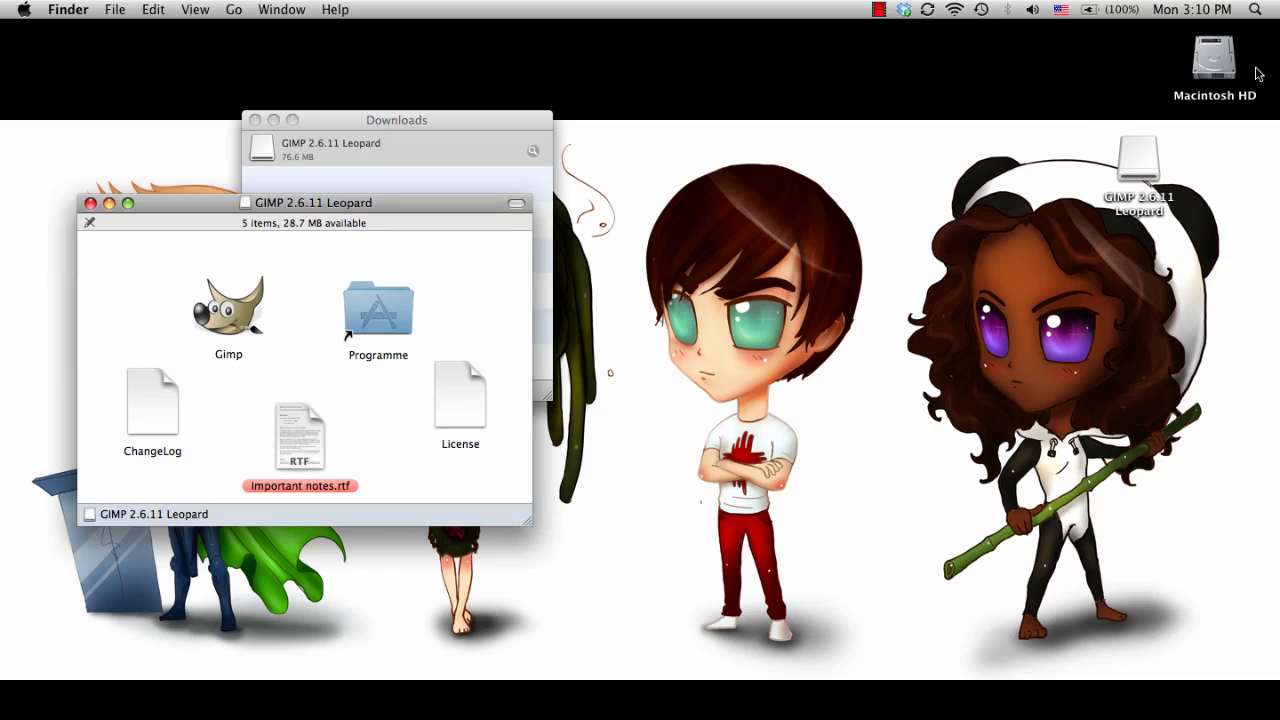
Step: Open Important notes.rtf in TextEdit and mark its Requirements section (Mac OS X 10.5.7 or higher)
double_click(310, 425)
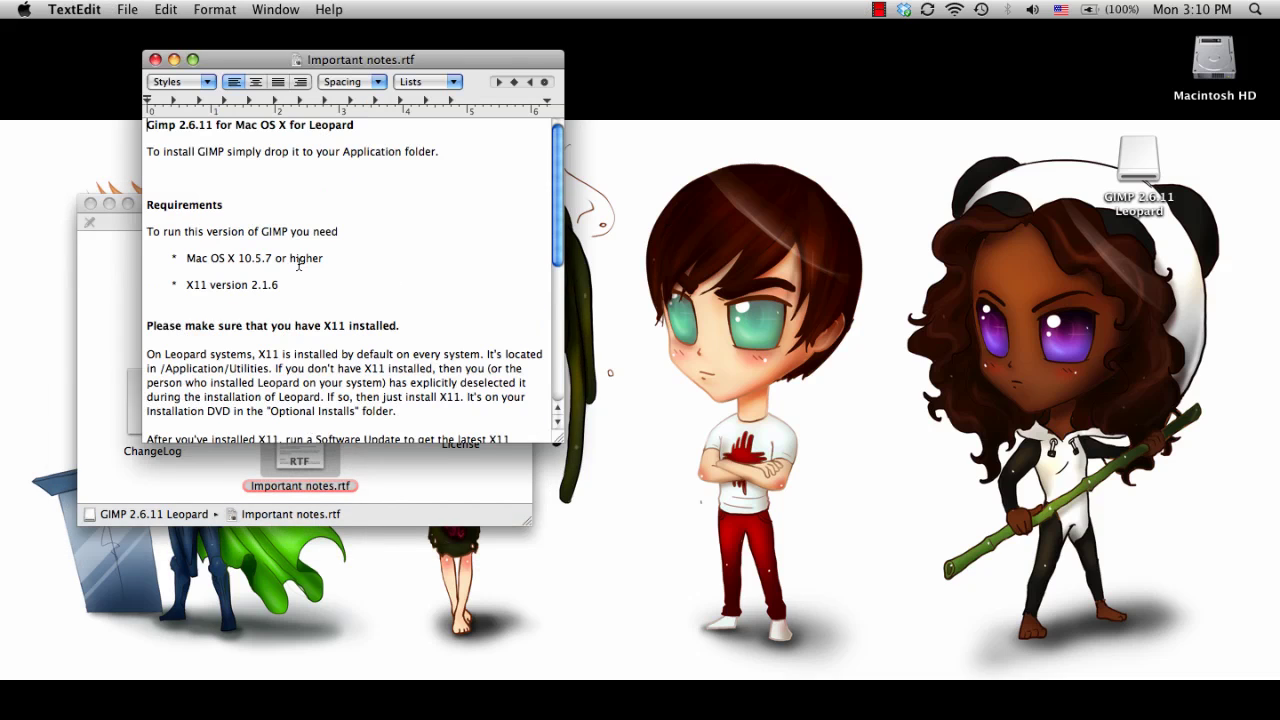
left_click_drag(265, 59, 573, 139)
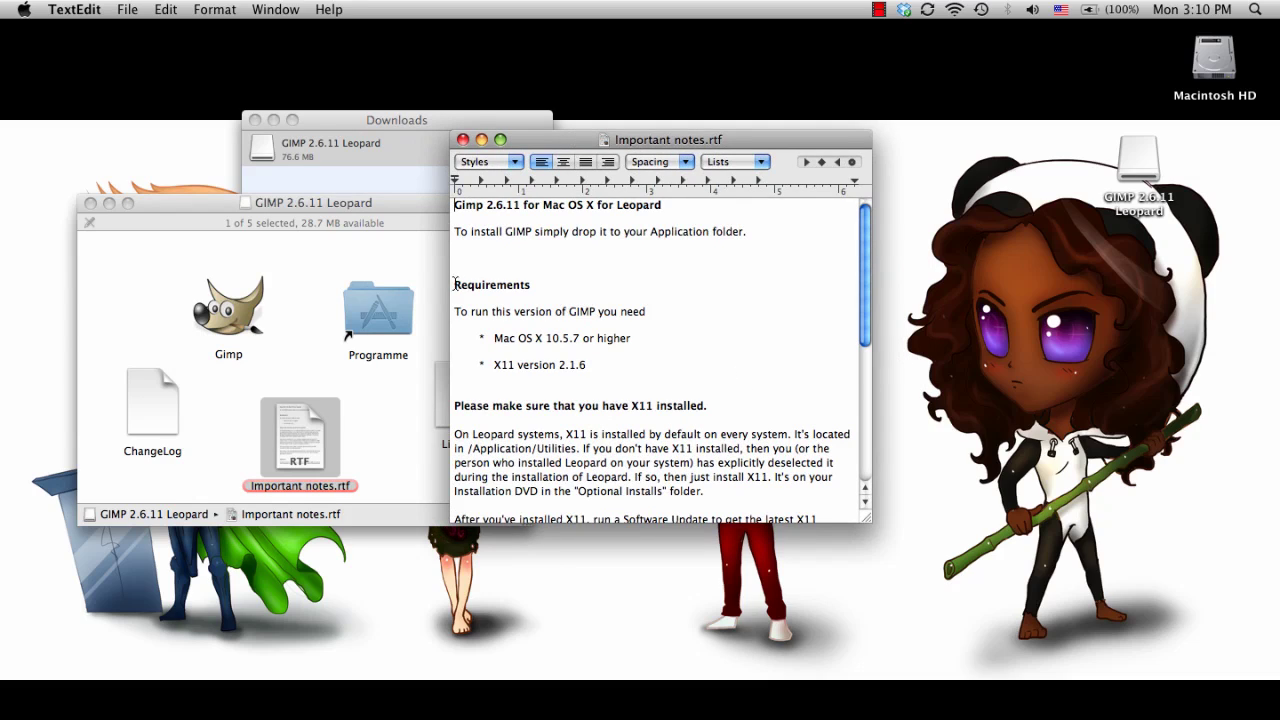
left_click_drag(454, 284, 610, 372)
left_click(612, 368)
Step: Read through the X11 installation paragraphs, noting that X11 version 2.1.6 is required
scroll(494, 363, "down", 1)
scroll(552, 293, "down", 1)
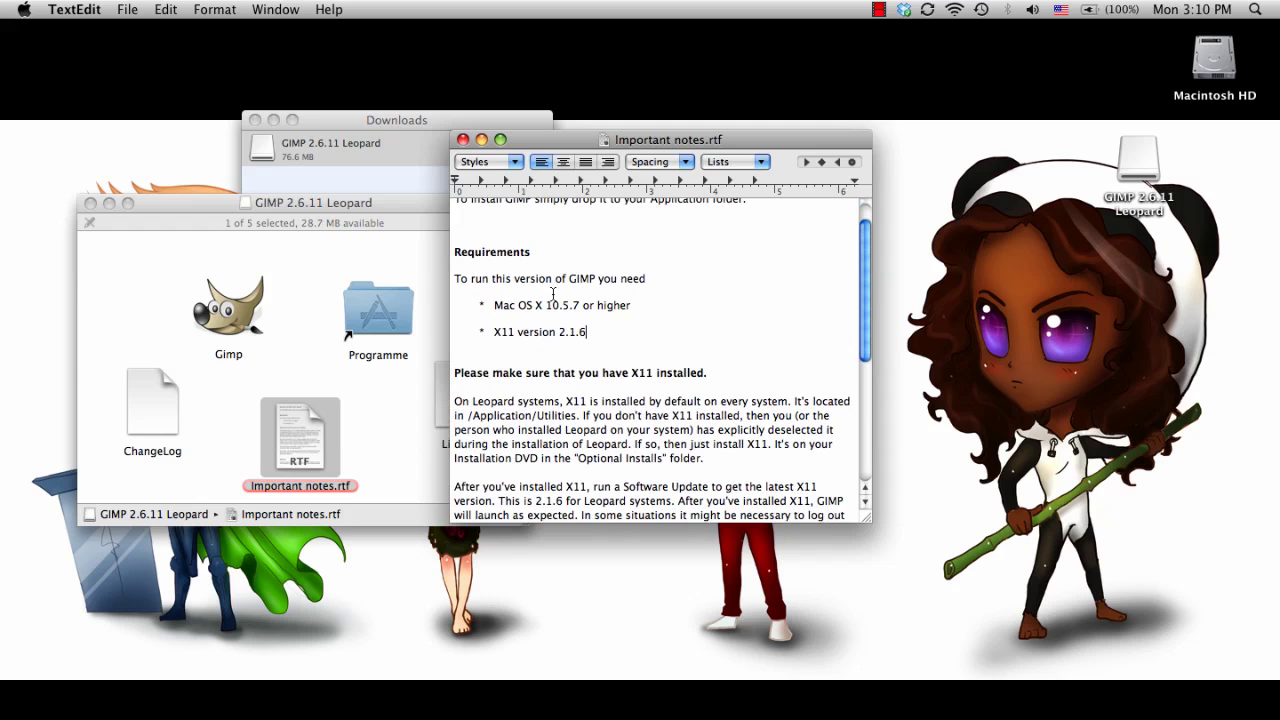
scroll(552, 293, "down", 5)
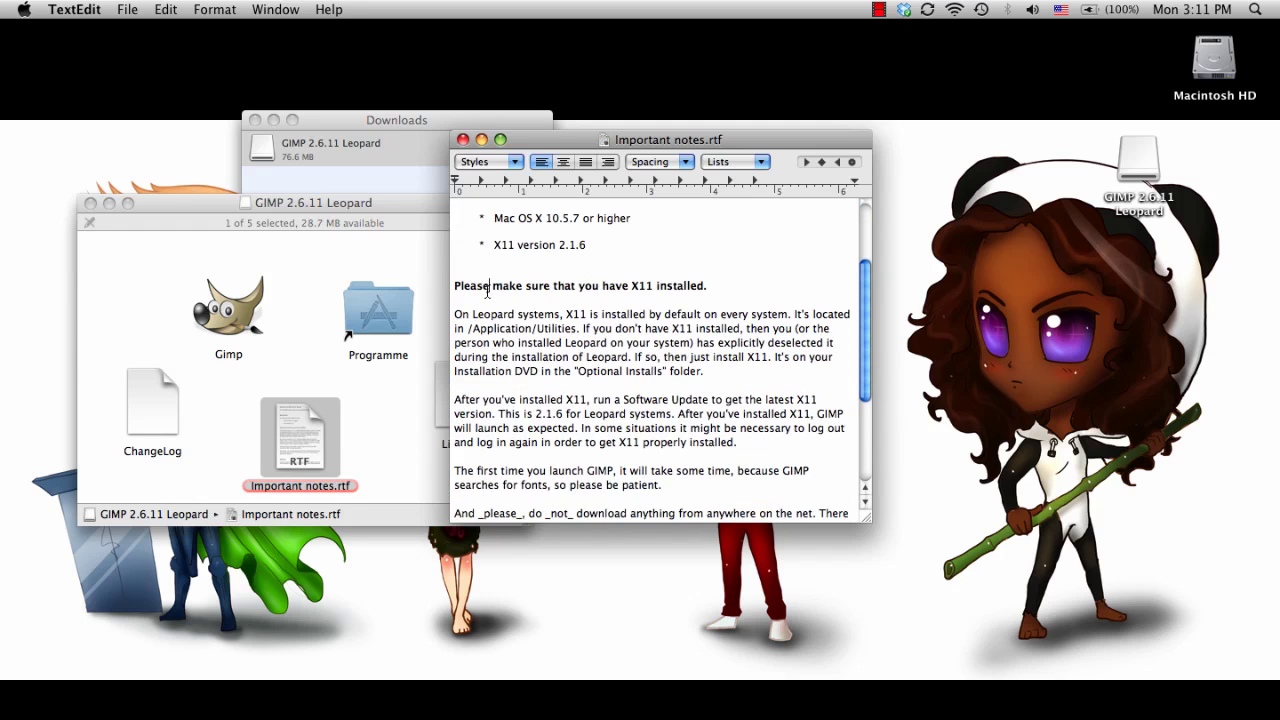
left_click_drag(488, 290, 590, 236)
scroll(585, 358, "up", 10)
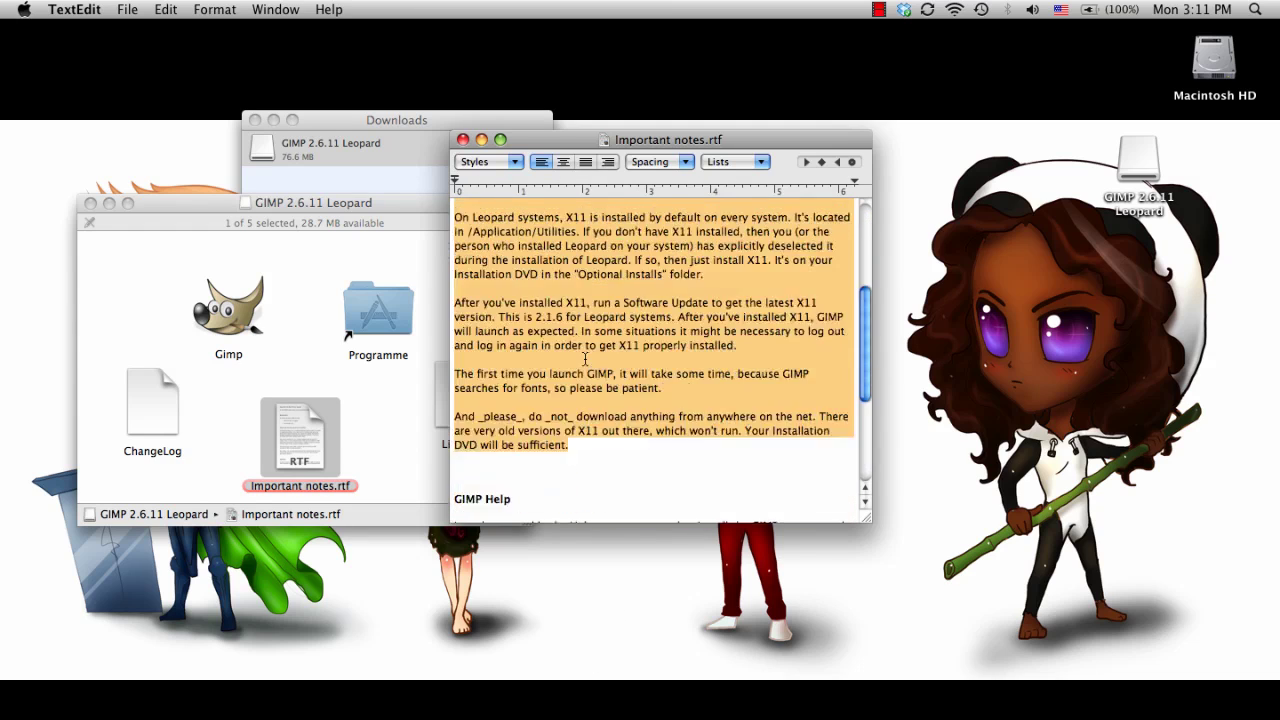
scroll(585, 358, "up", 4)
scroll(647, 246, "up", 5)
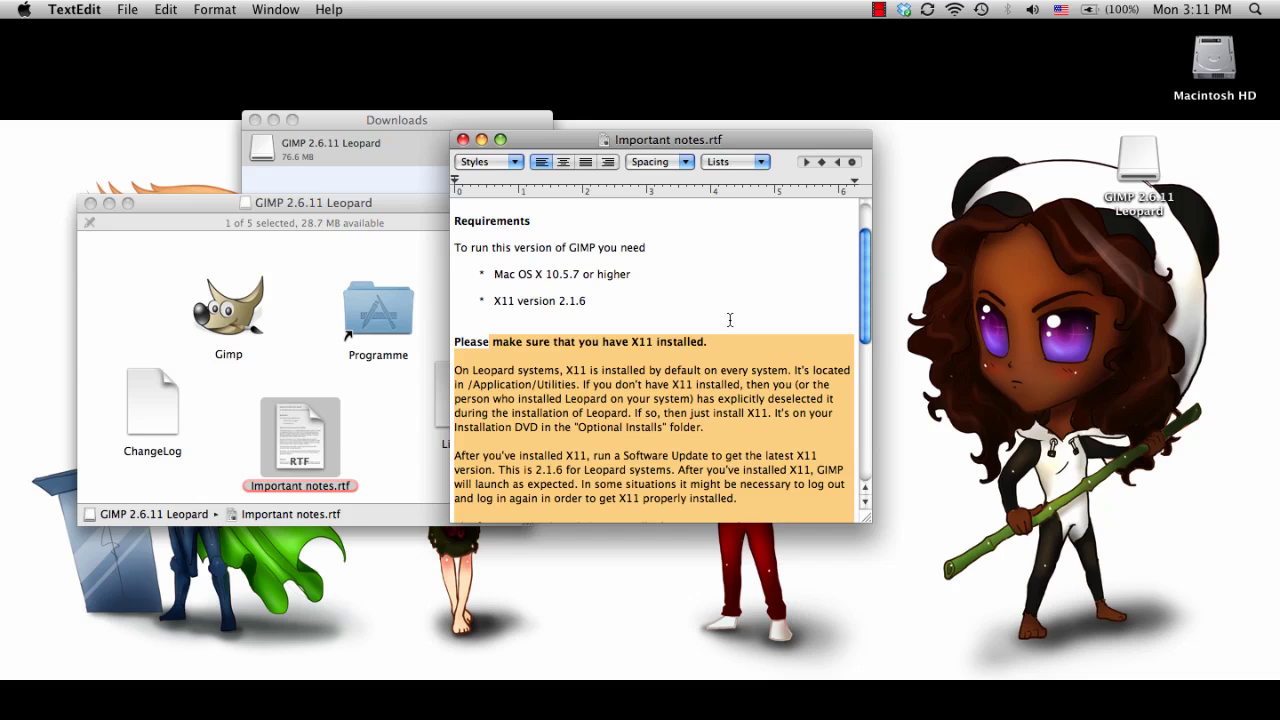
left_click(625, 397)
left_click_drag(651, 384, 714, 392)
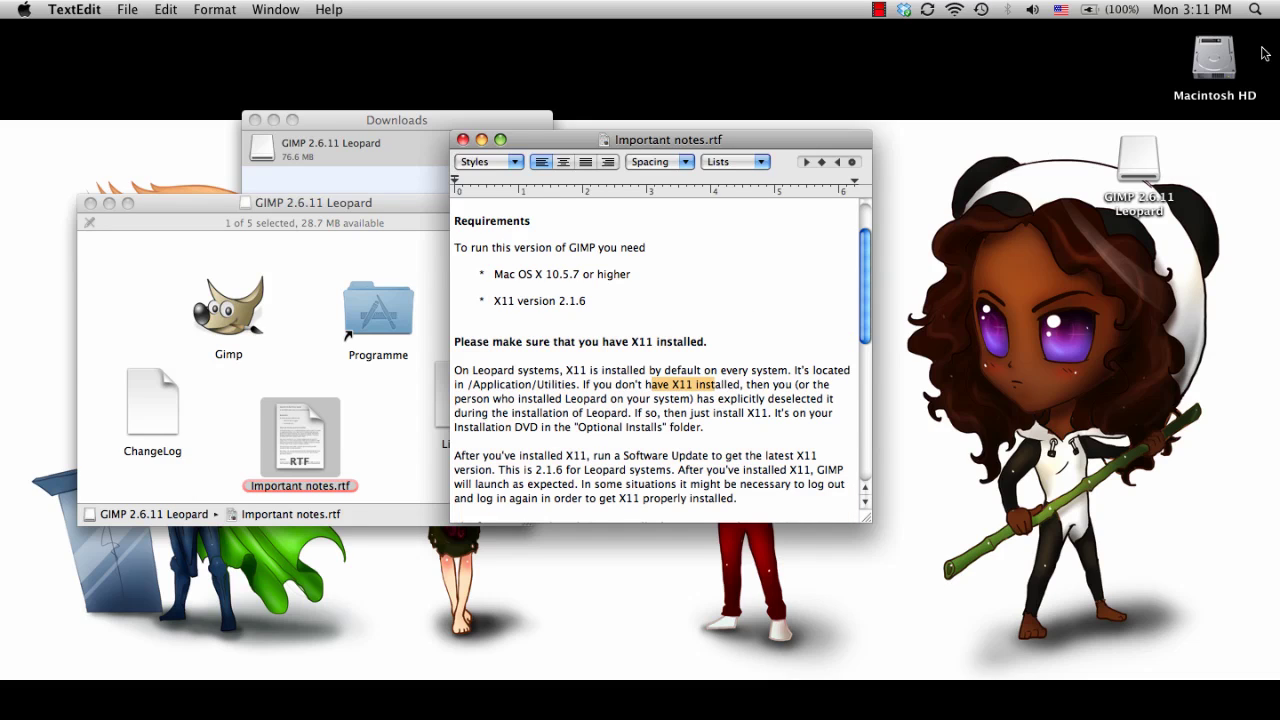
Step: Open Macintosh HD, enter the Applications folder and select the Utilities folder
double_click(1224, 66)
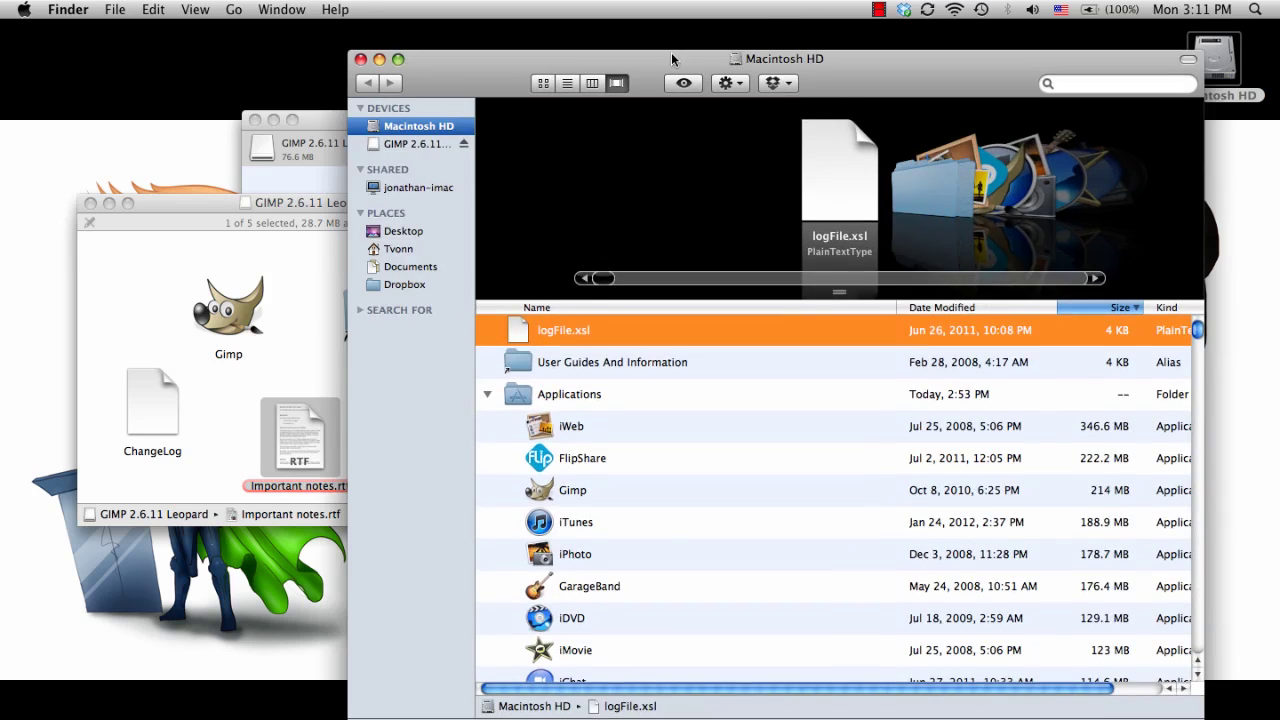
left_click_drag(676, 58, 673, 28)
left_click(579, 368)
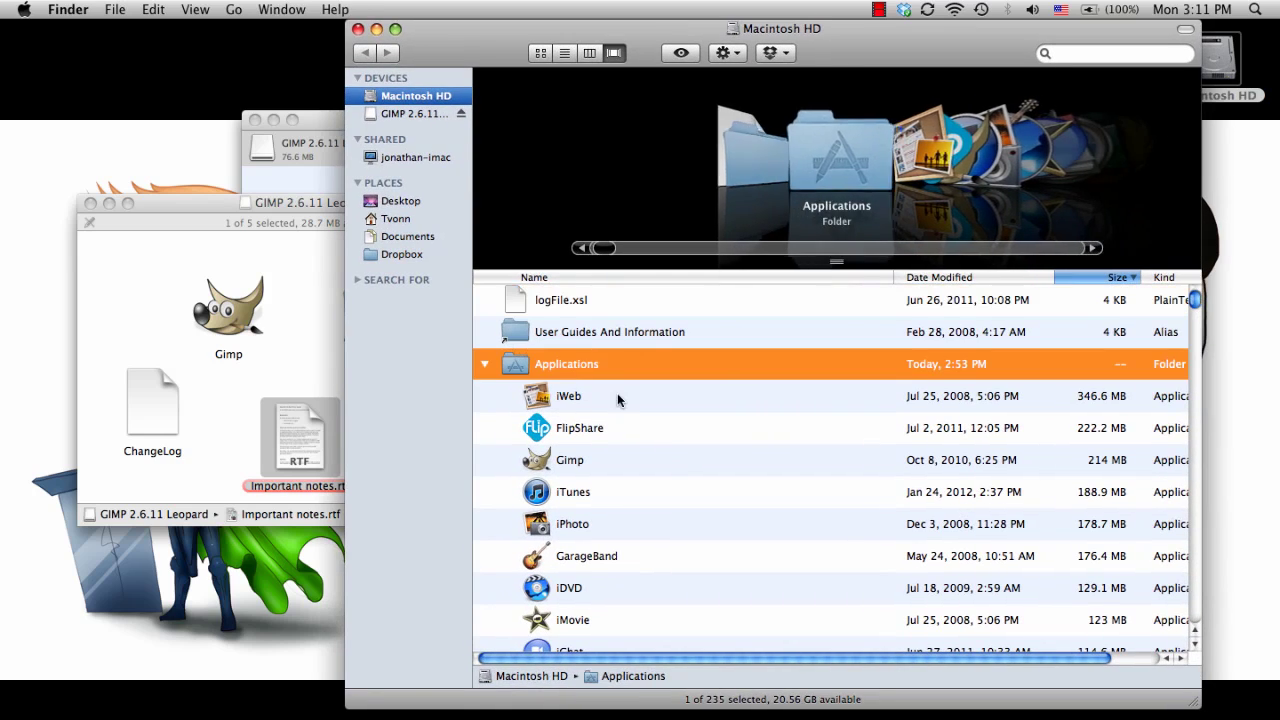
scroll(617, 395, "down", 10)
scroll(617, 395, "down", 10)
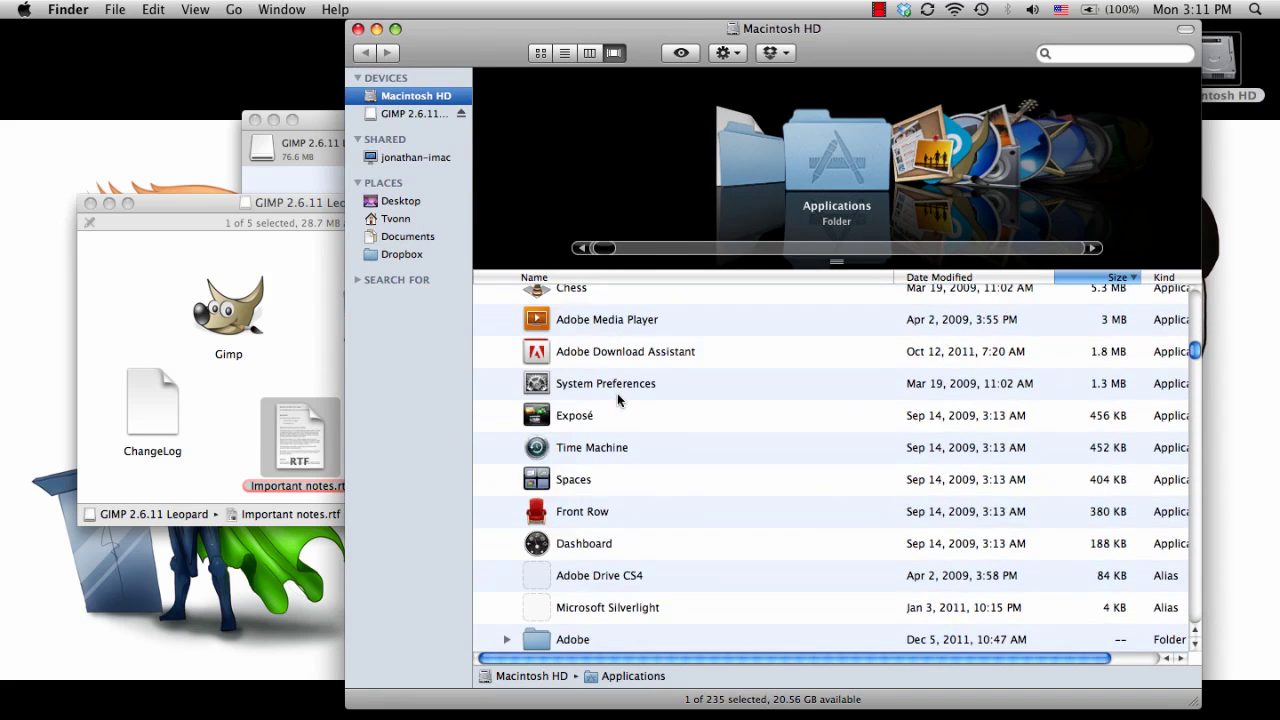
scroll(617, 395, "up", 3)
scroll(617, 400, "down", 3)
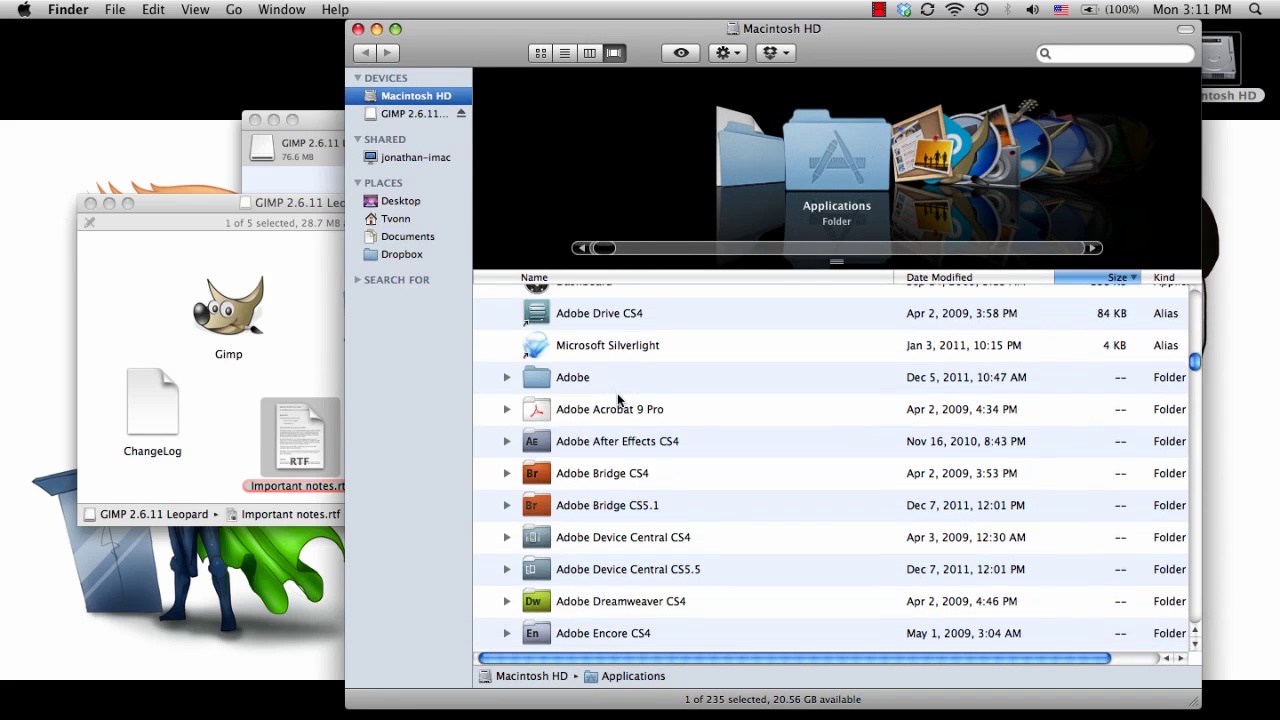
scroll(617, 398, "down", 20)
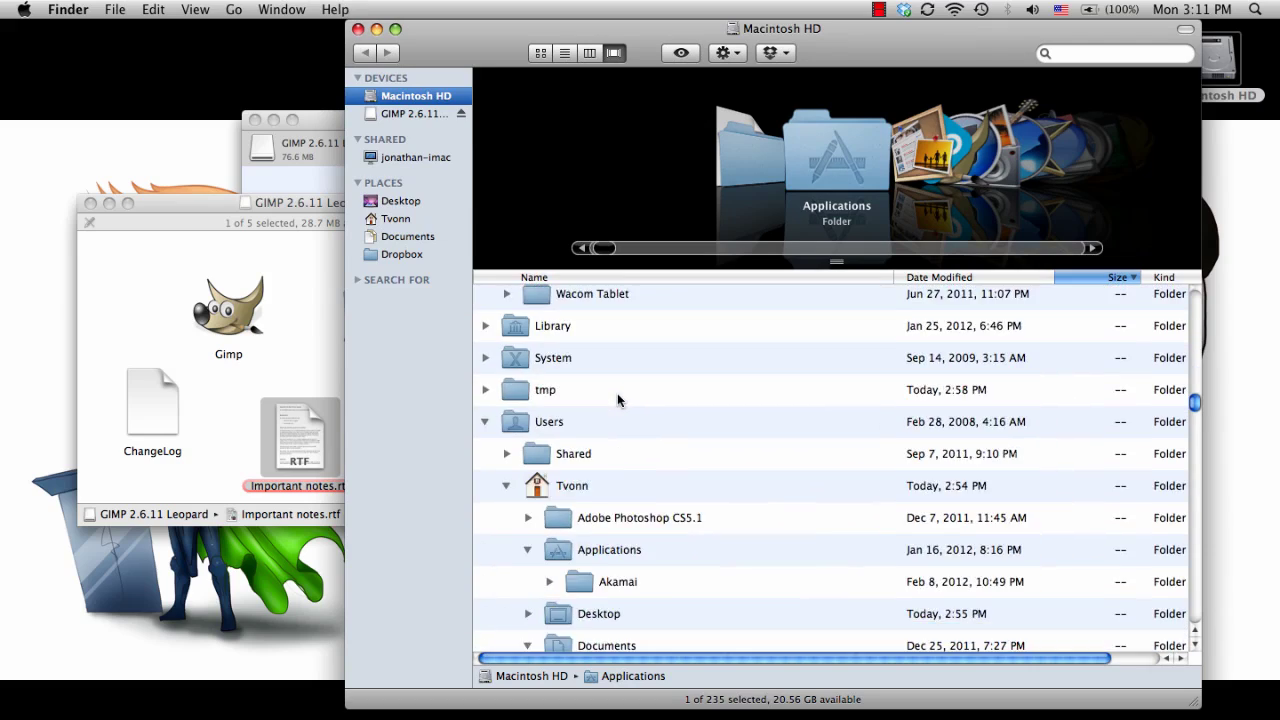
scroll(617, 393, "down", 10)
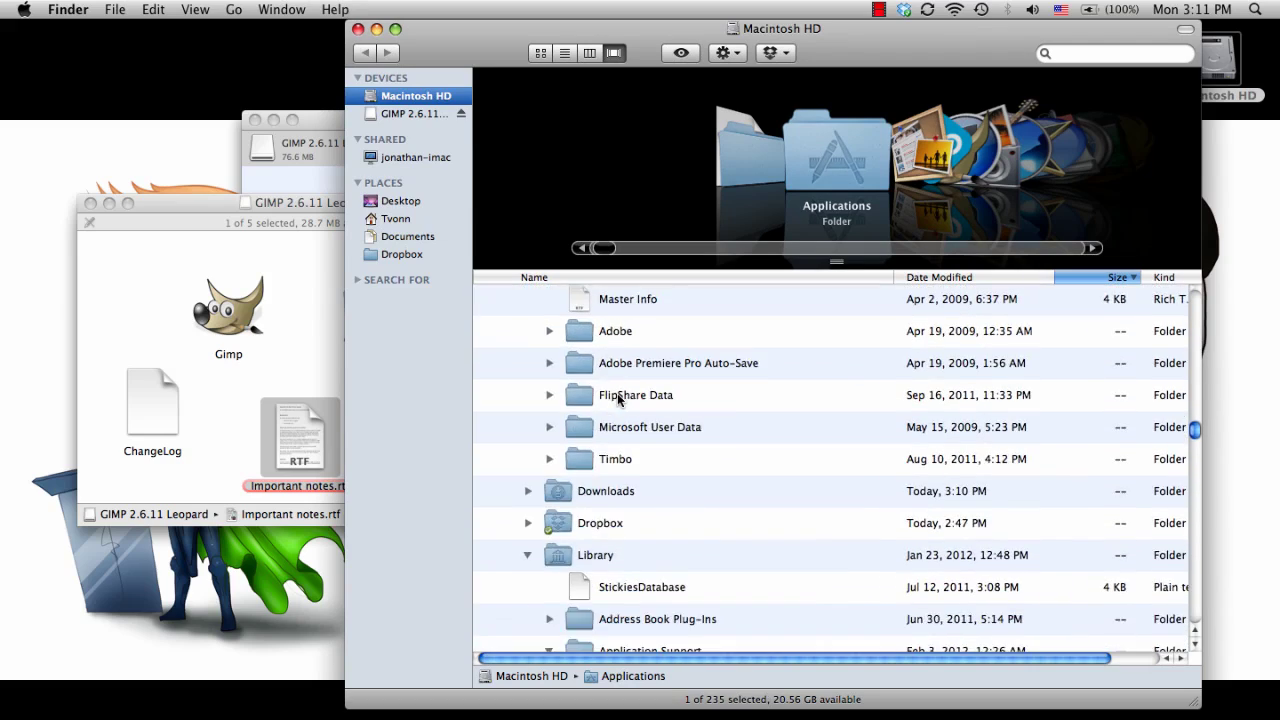
scroll(617, 393, "up", 15)
scroll(617, 393, "up", 5)
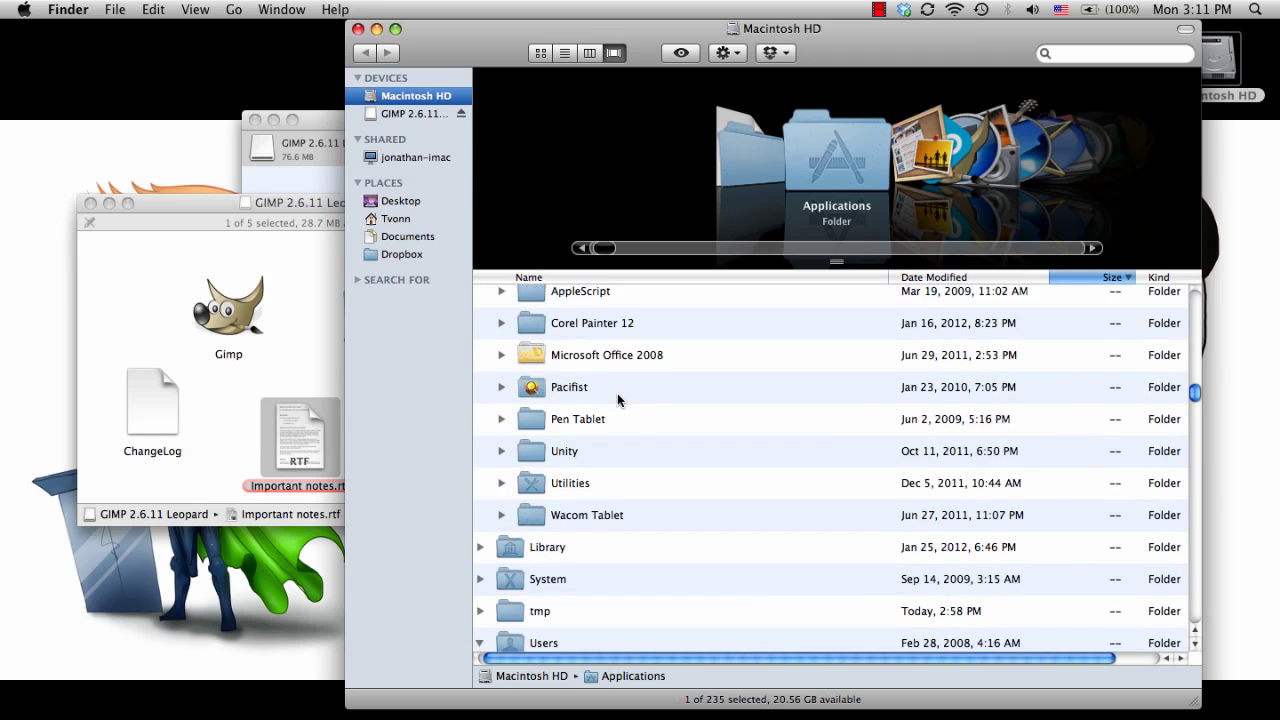
left_click(560, 476)
Step: Open Utilities and select X11 at the bottom of the list, confirming it is installed
double_click(560, 480)
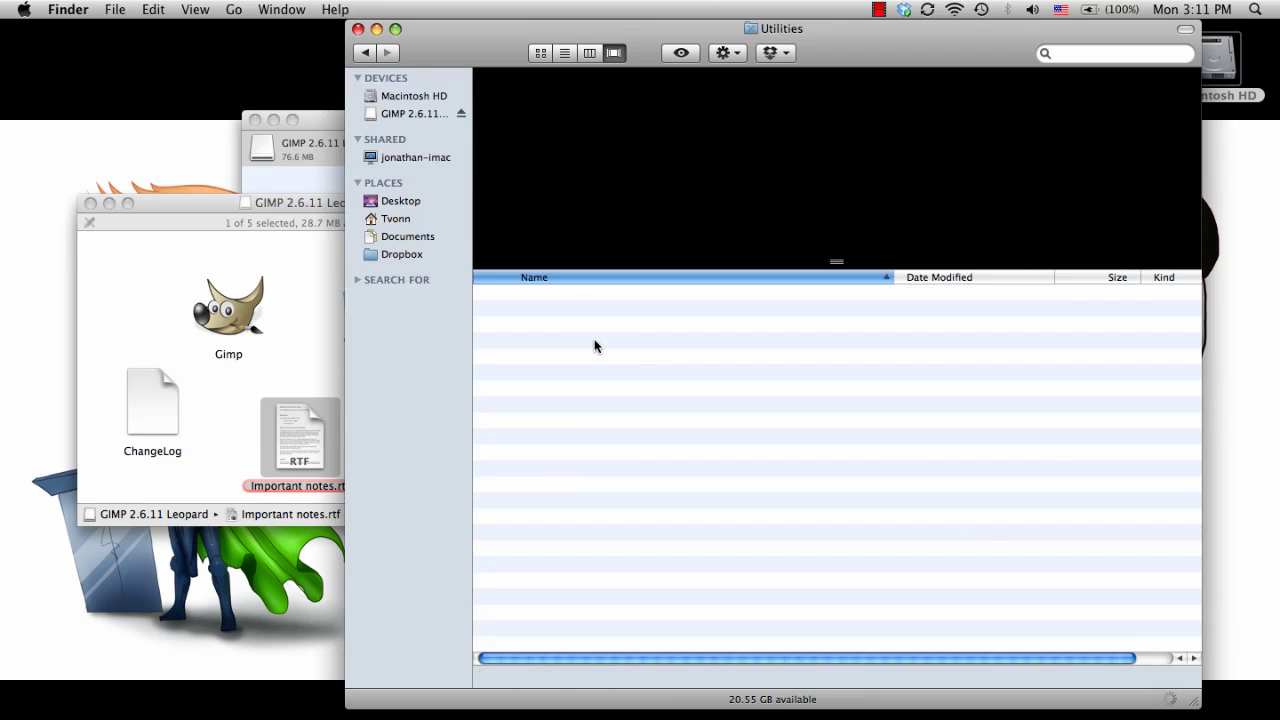
left_click_drag(647, 34, 595, 14)
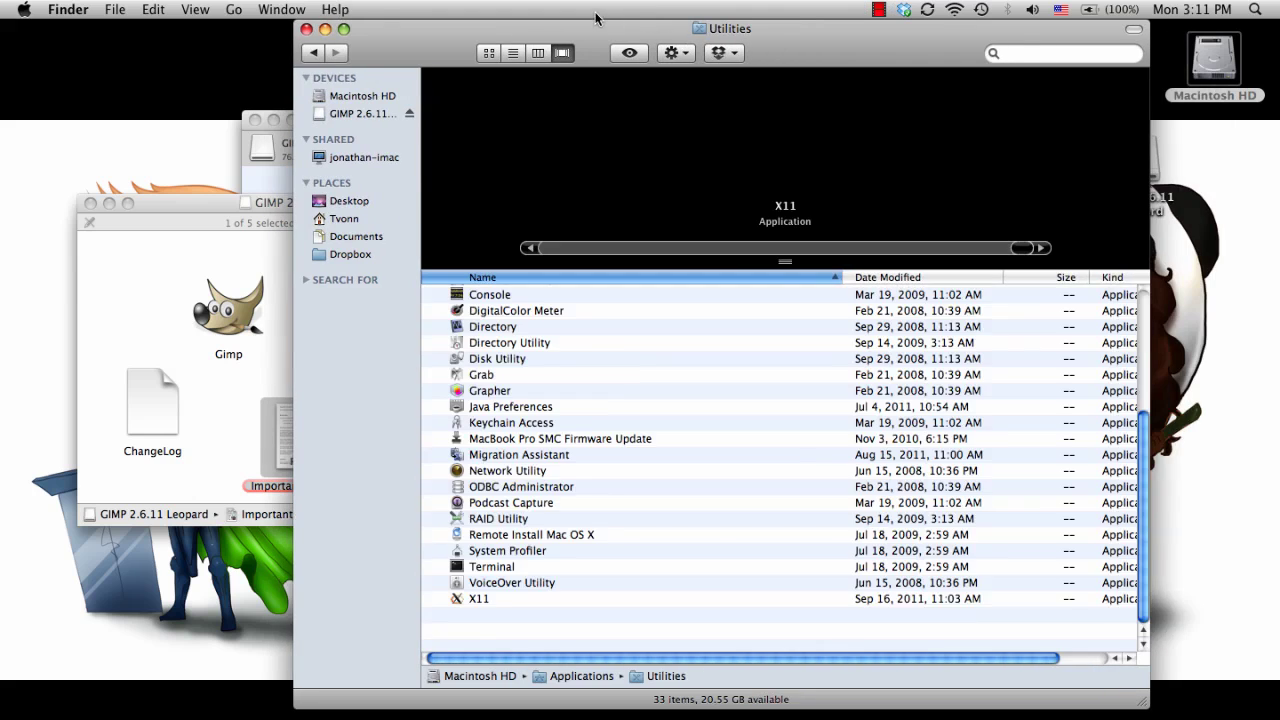
key("Down")
scroll(529, 457, "down", 5)
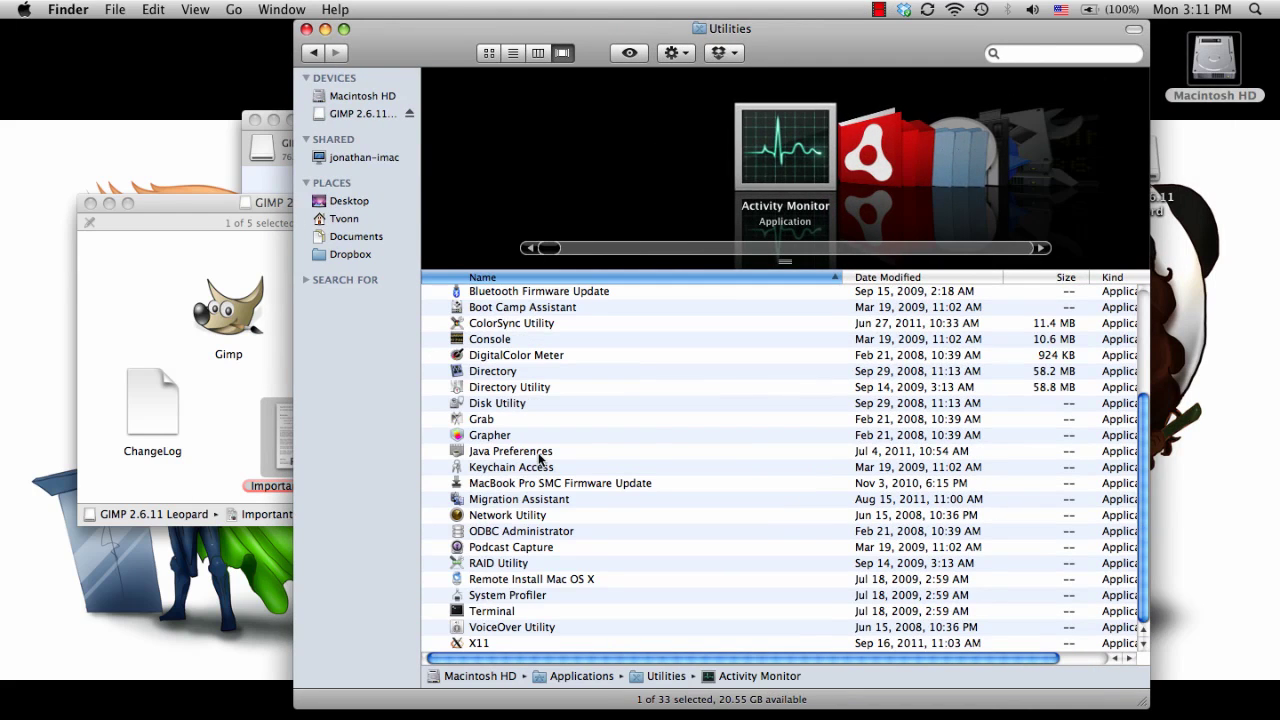
left_click(487, 630)
left_click(485, 645)
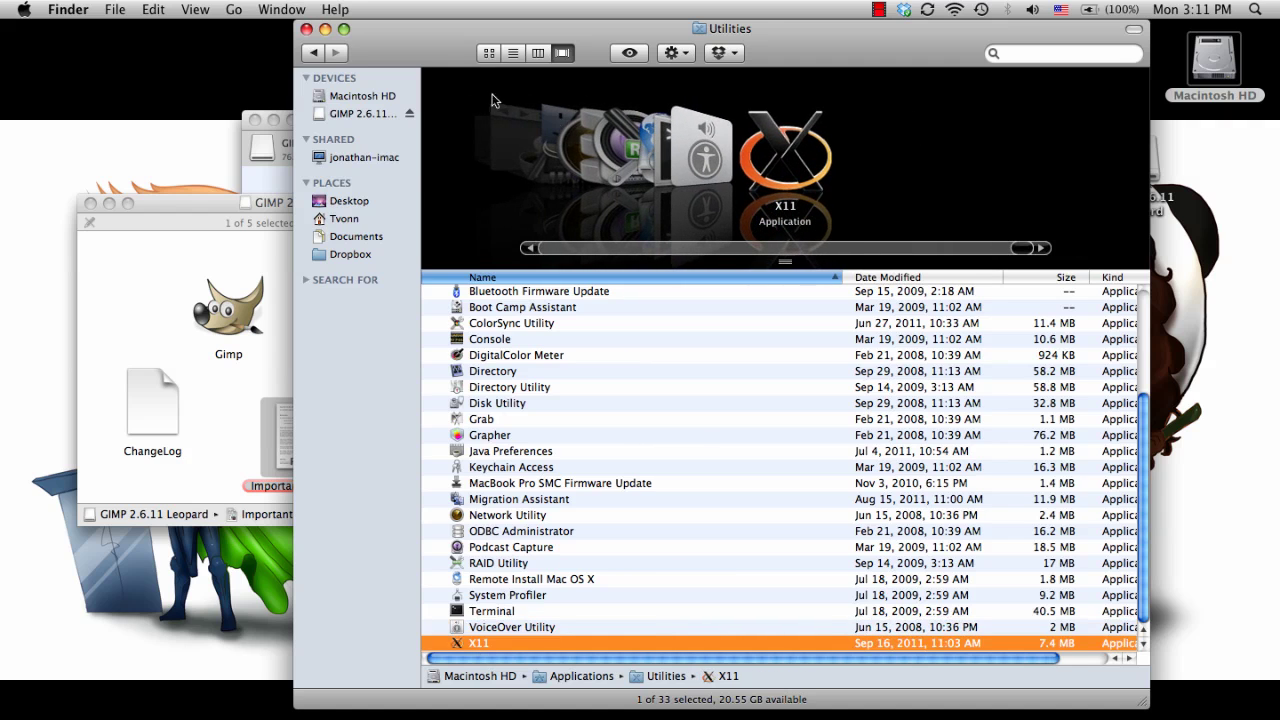
left_click_drag(431, 56, 870, 56)
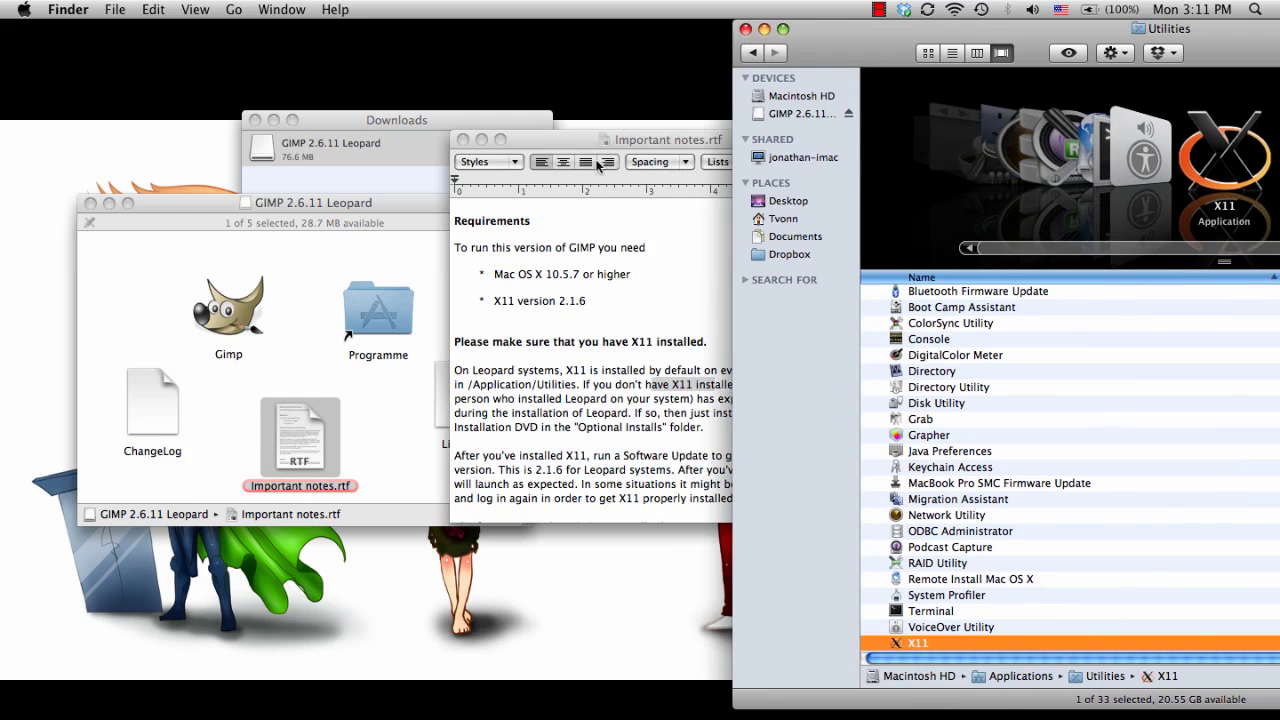
Step: Return Important notes.rtf to its opening lines about dropping GIMP into the Application folder
left_click_drag(598, 148, 560, 157)
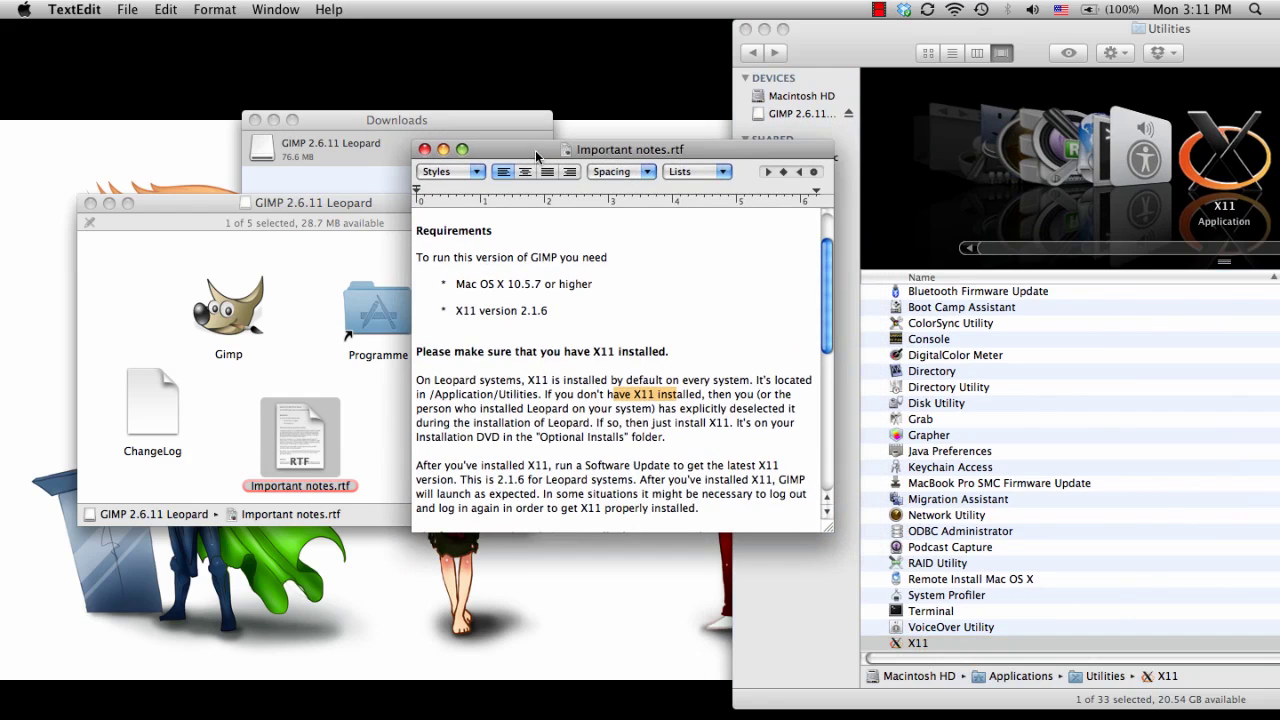
scroll(587, 338, "up", 3)
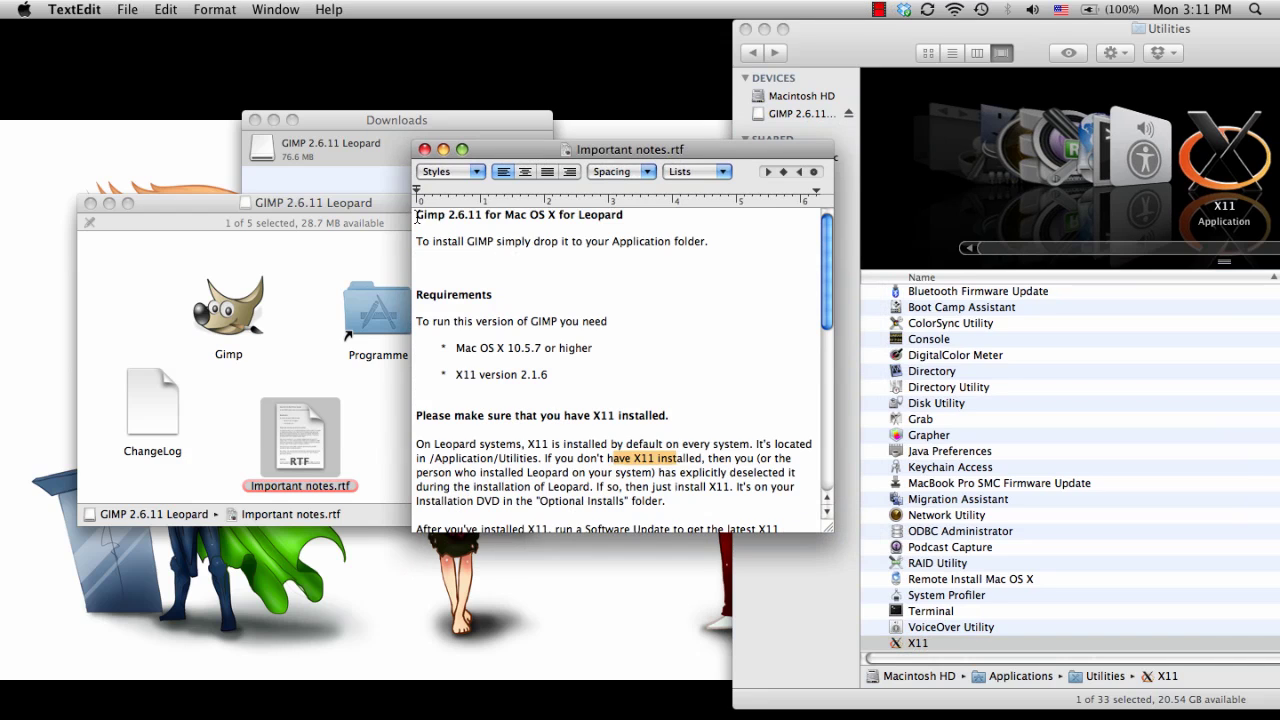
left_click_drag(419, 215, 595, 243)
left_click(502, 241)
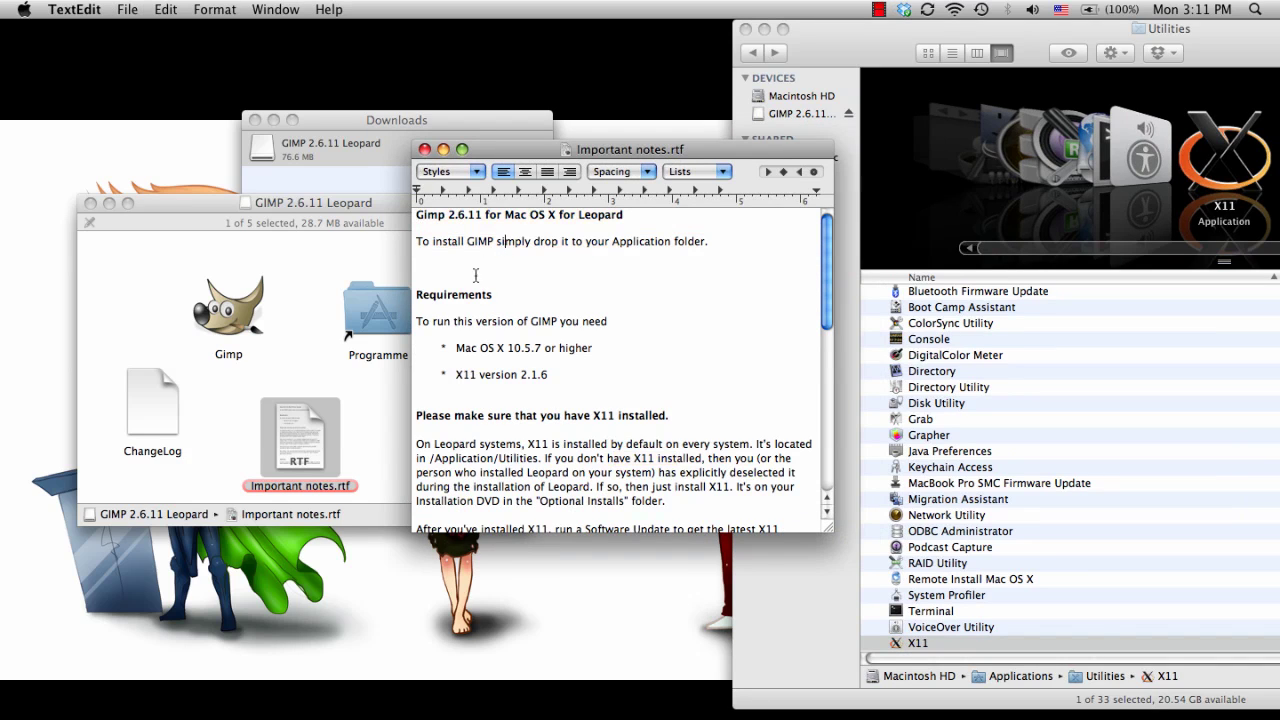
left_click_drag(631, 153, 390, 310)
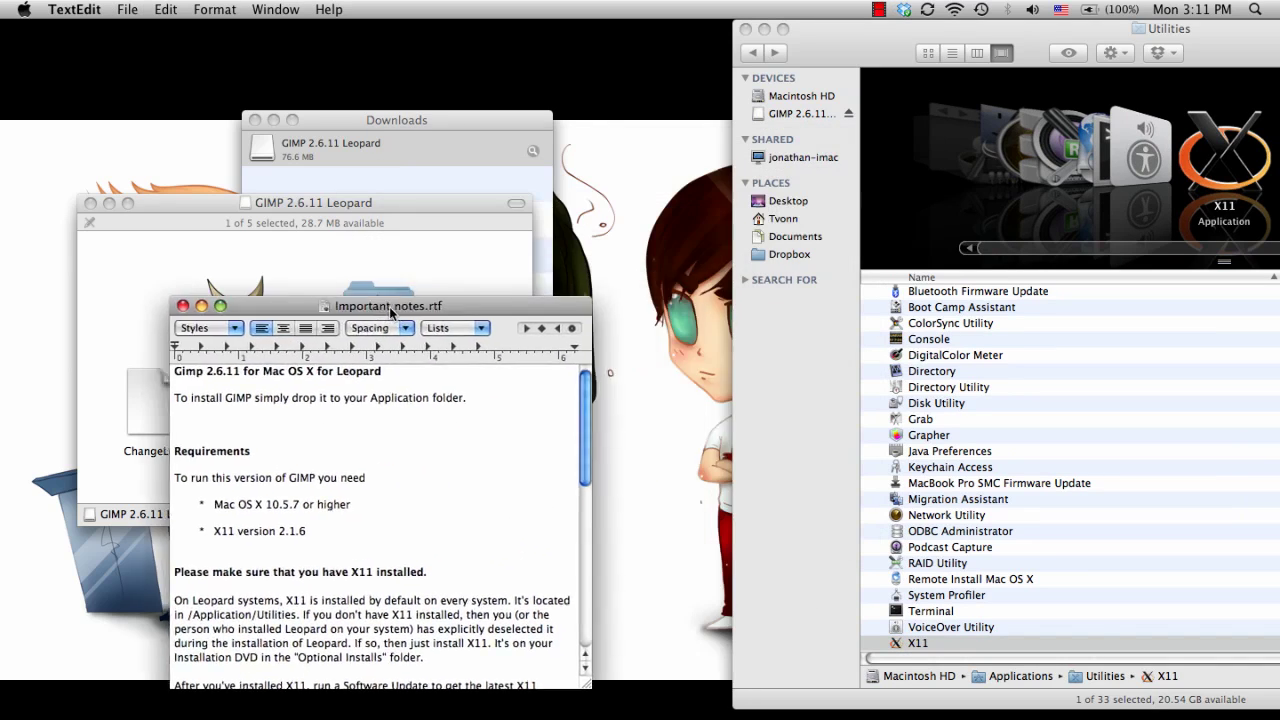
left_click_drag(940, 48, 637, 48)
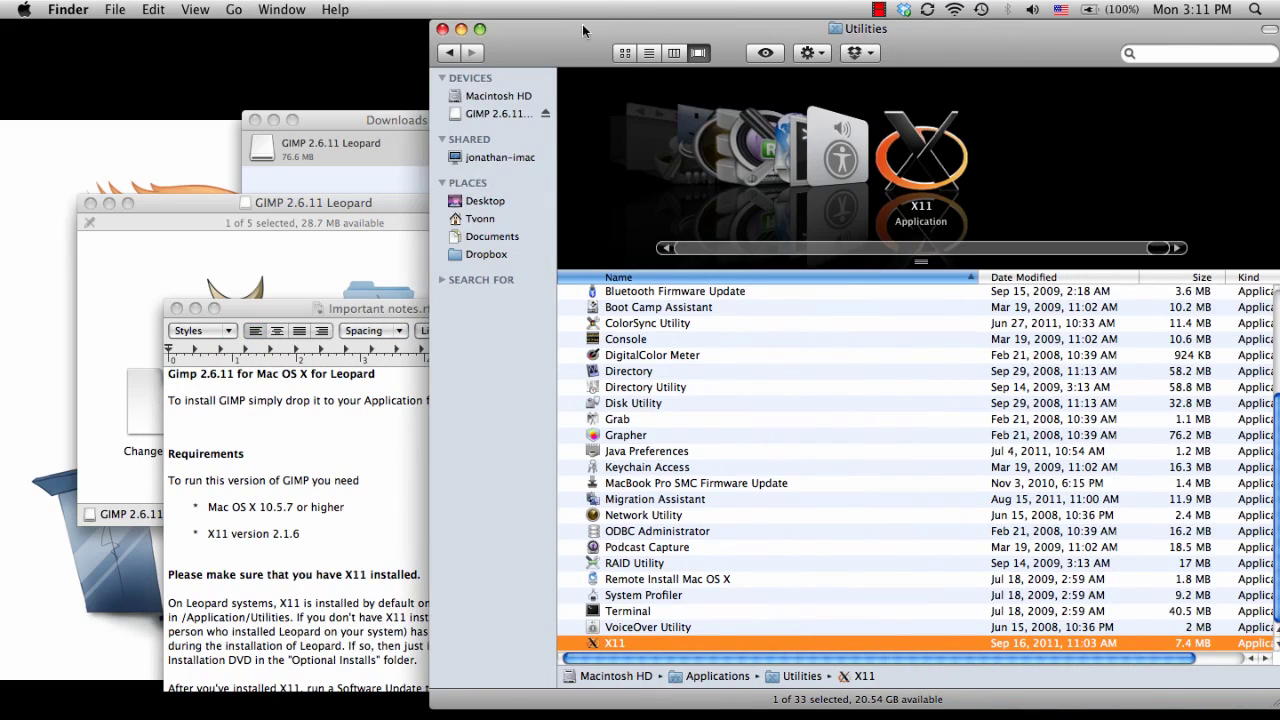
Step: Drag Gimp from the disk window into Applications, replace the existing copy, and close the disk window
left_click(458, 54)
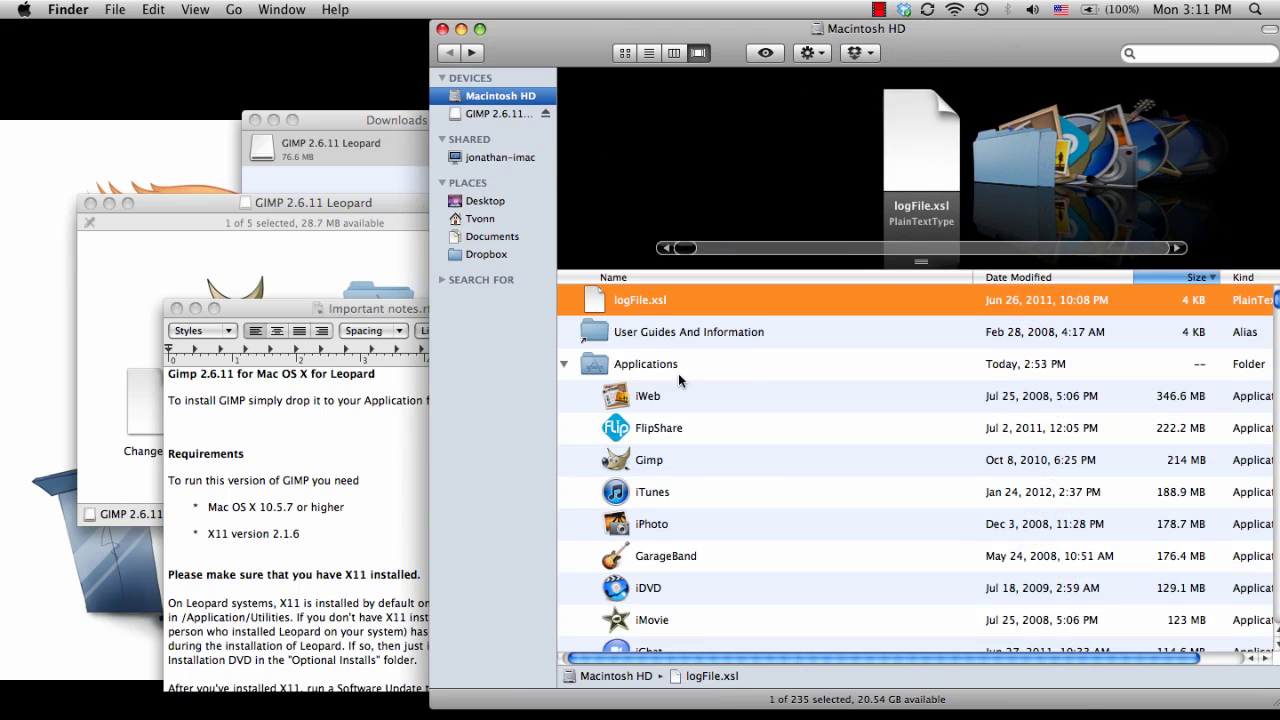
left_click_drag(215, 199, 158, 168)
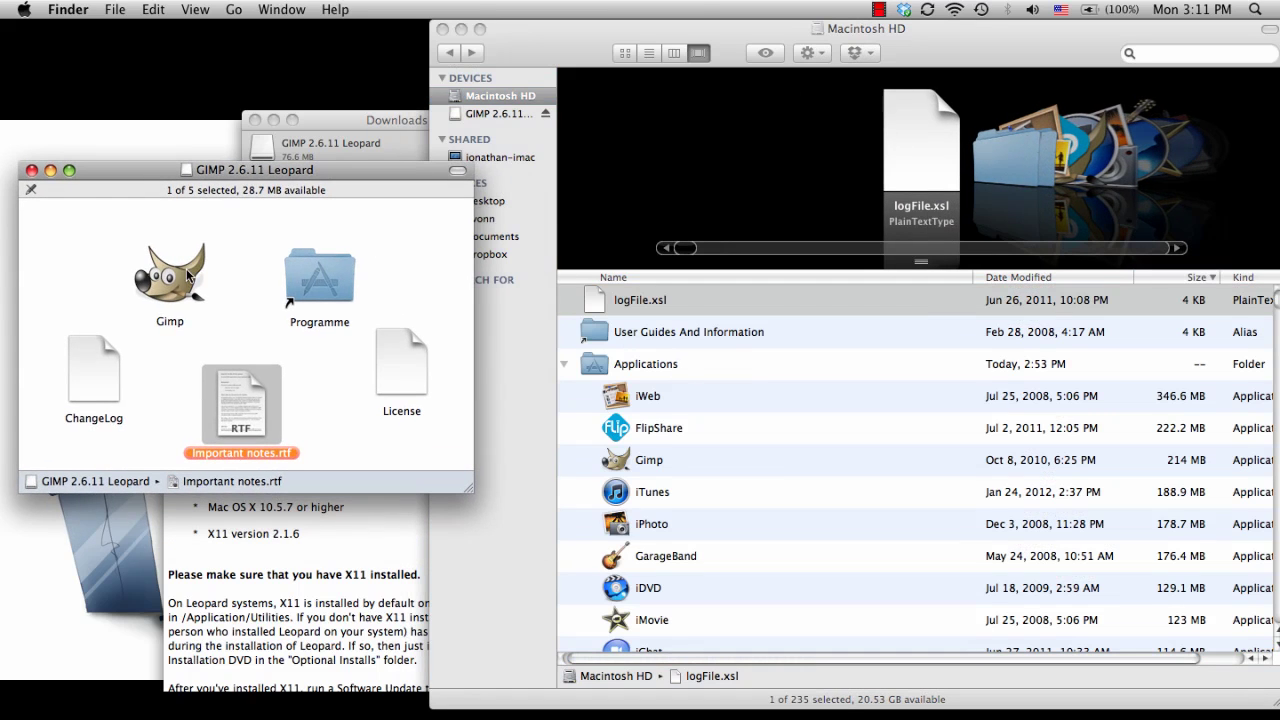
left_click_drag(161, 275, 600, 362)
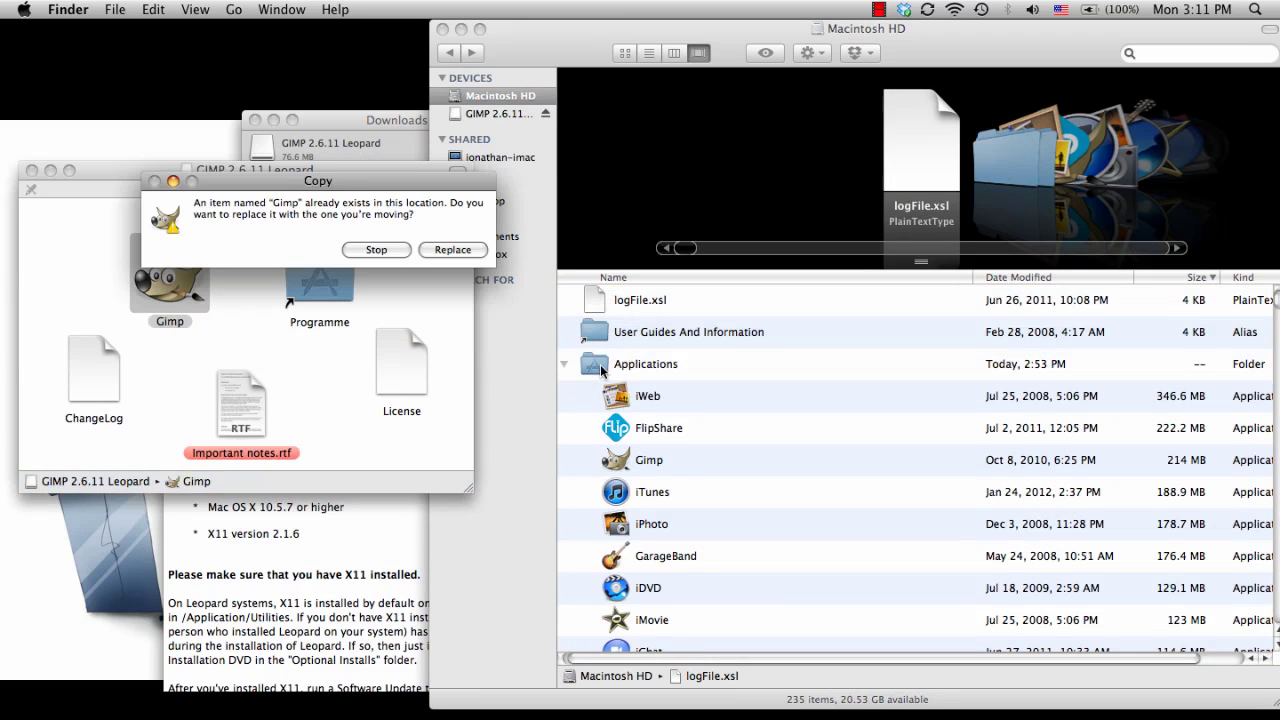
left_click(452, 250)
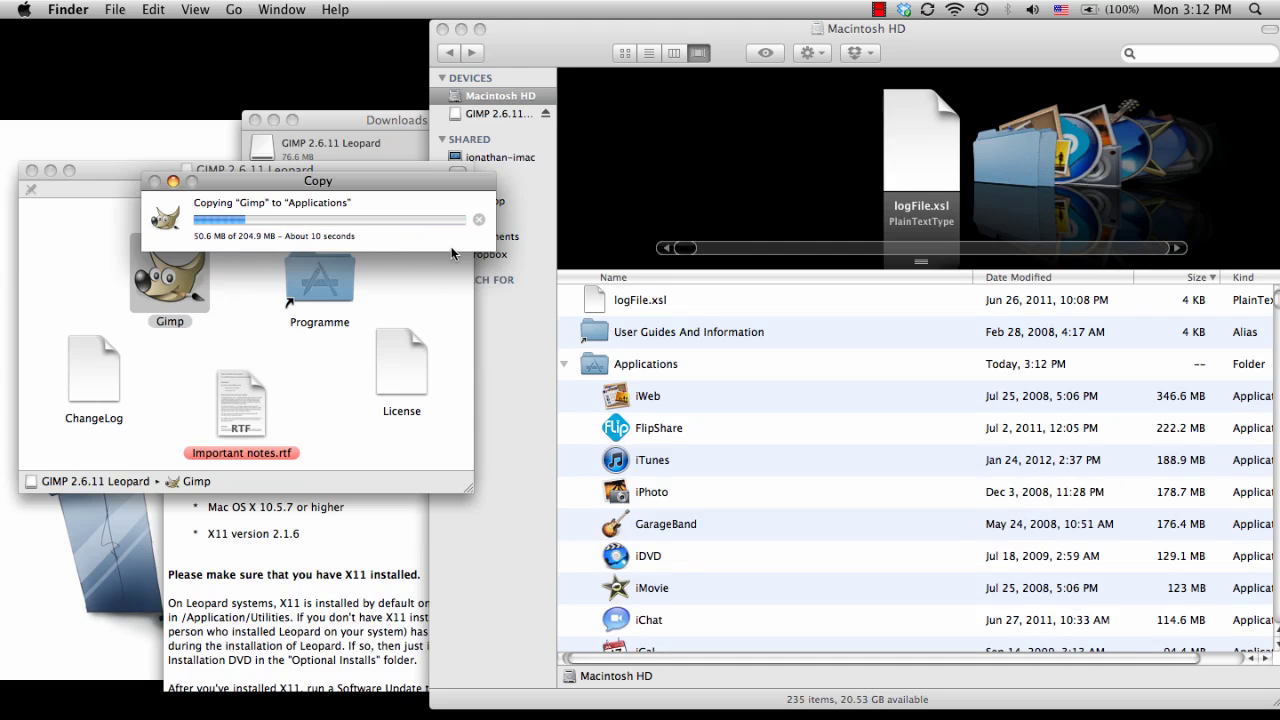
left_click(32, 171)
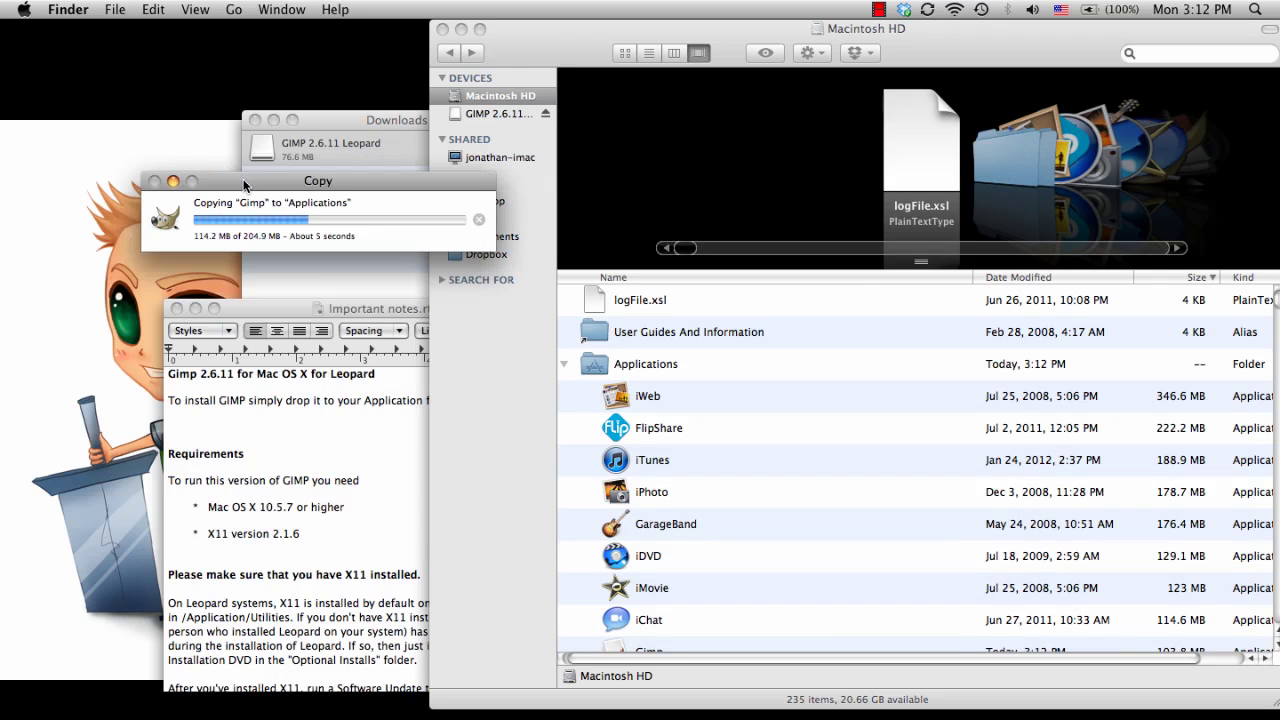
left_click_drag(241, 178, 207, 197)
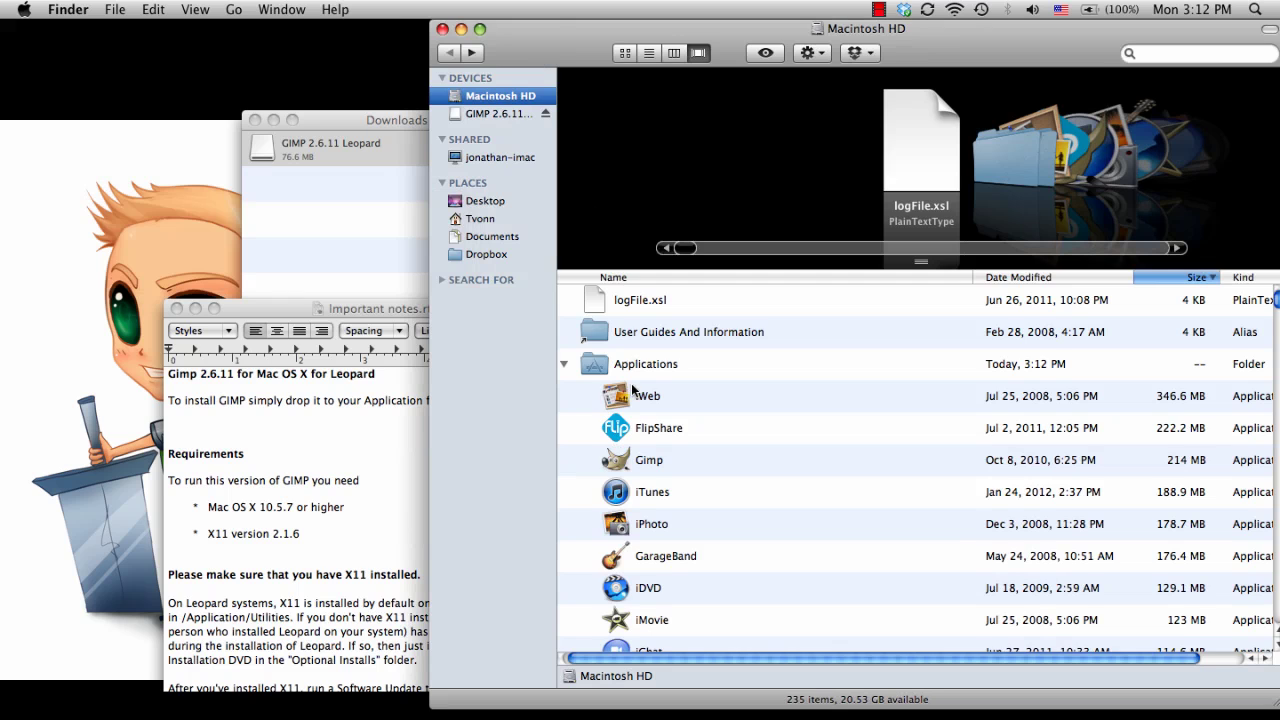
Step: Launch Gimp from the Applications list and allow it to open despite the Internet-download warning
scroll(631, 383, "down", 15)
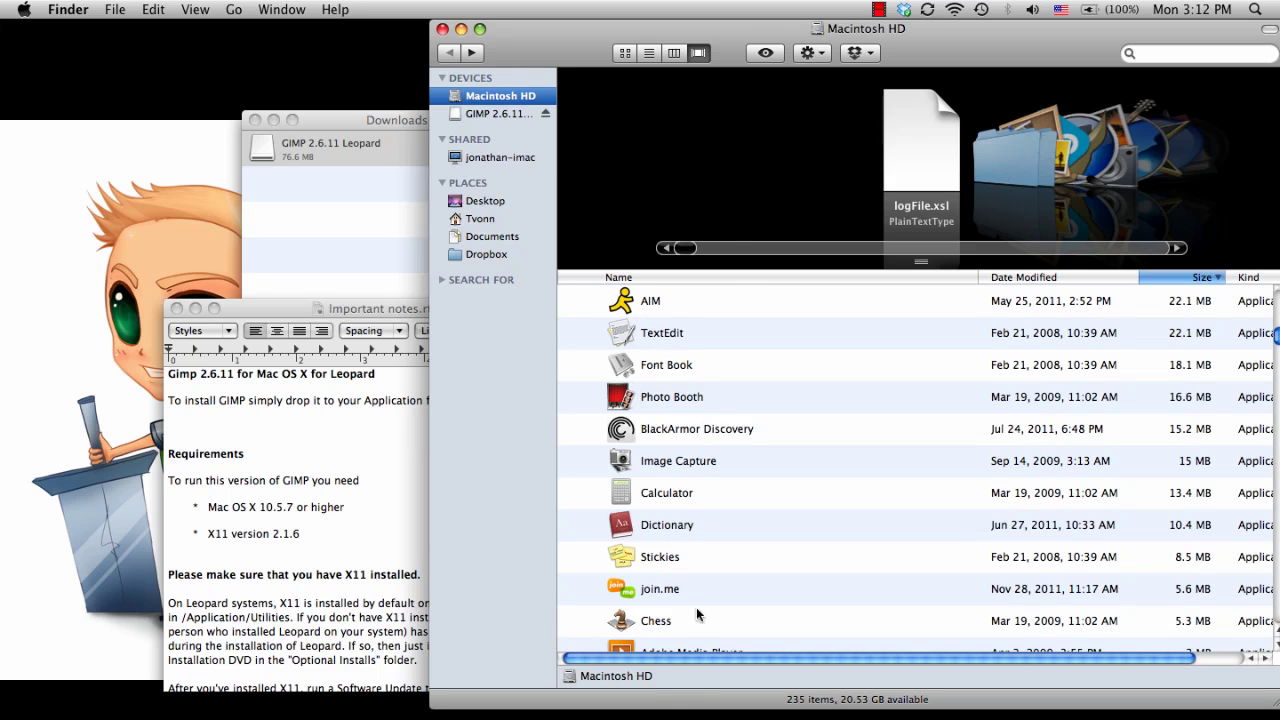
scroll(701, 460, "down", 5)
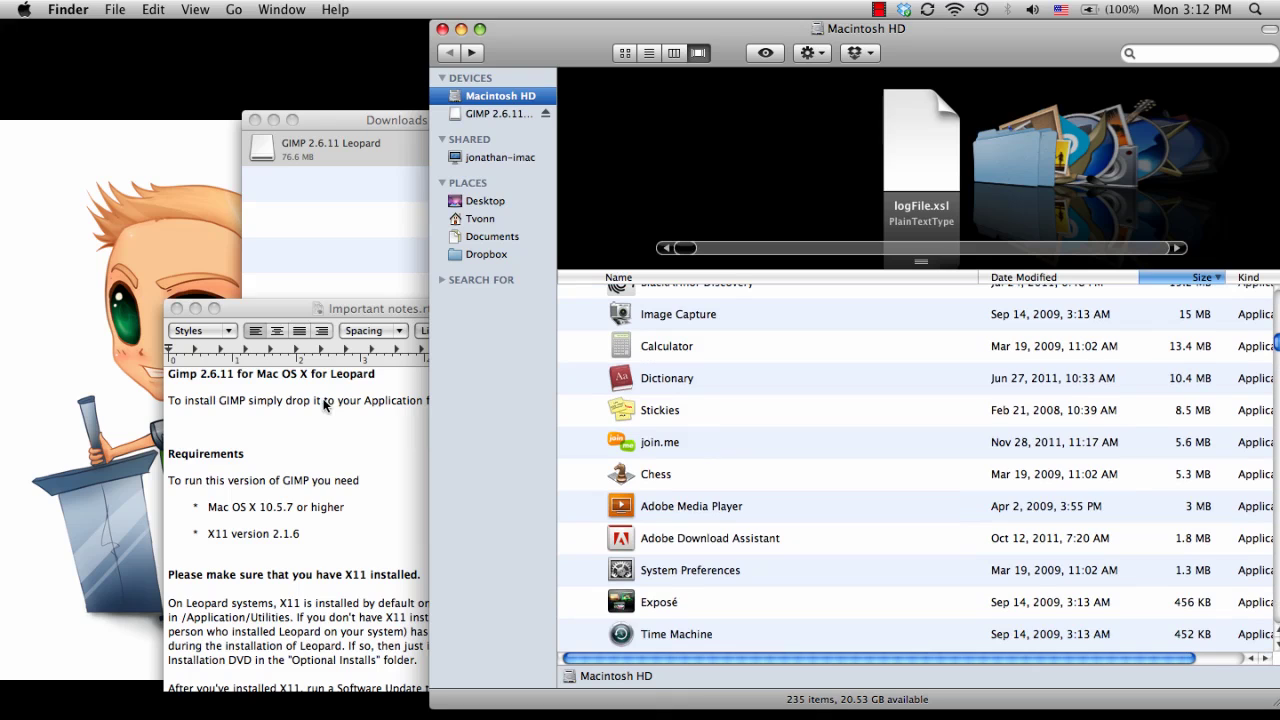
scroll(588, 396, "up", 8)
scroll(585, 395, "up", 10)
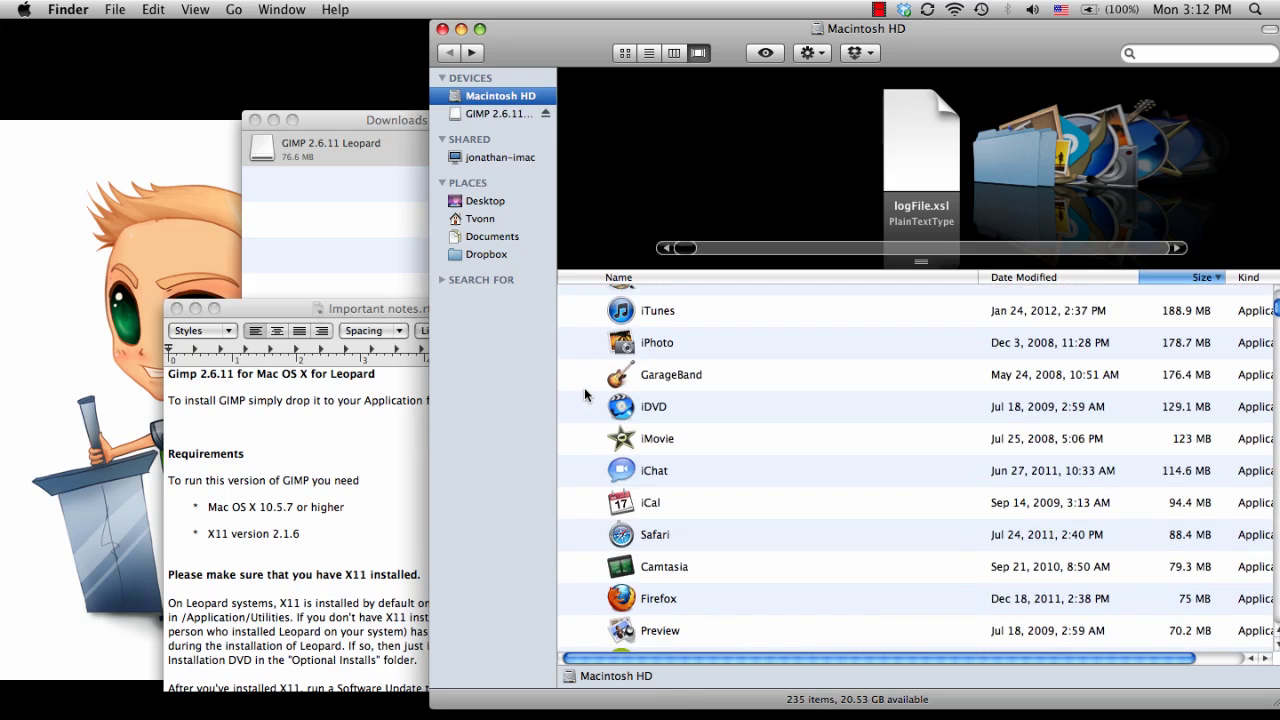
scroll(585, 395, "down", 3)
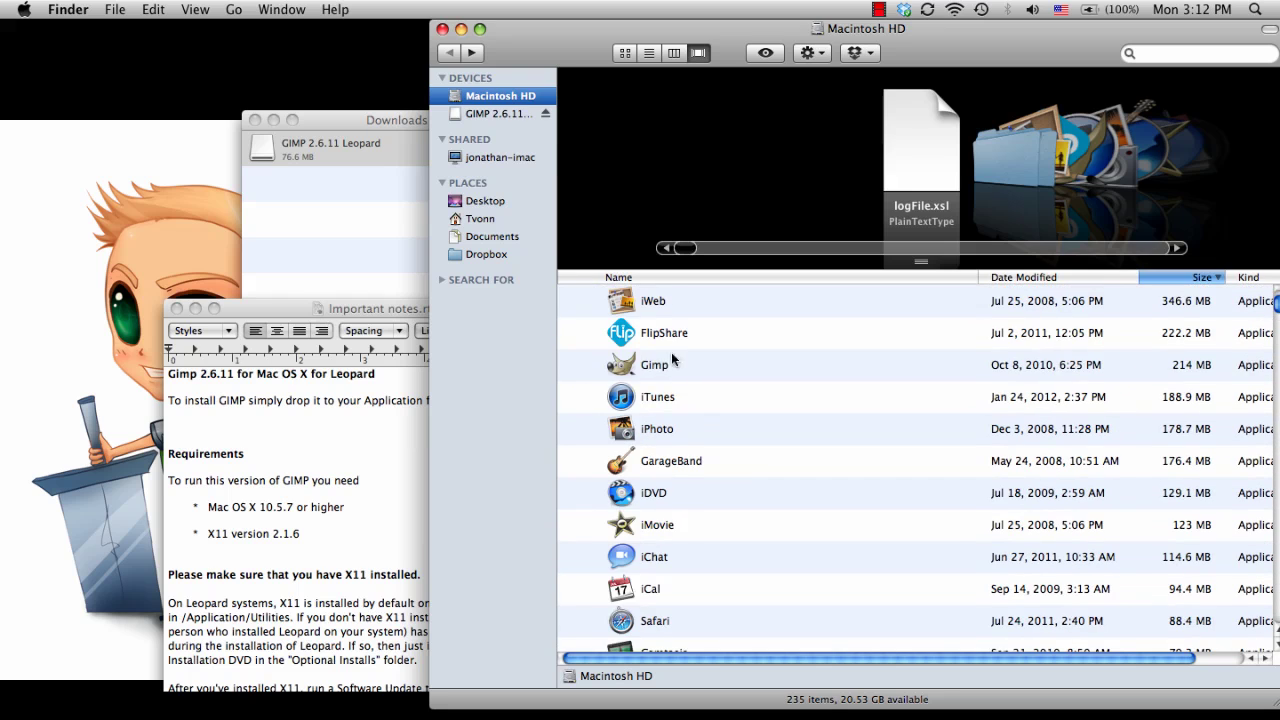
left_click(640, 365)
double_click(640, 365)
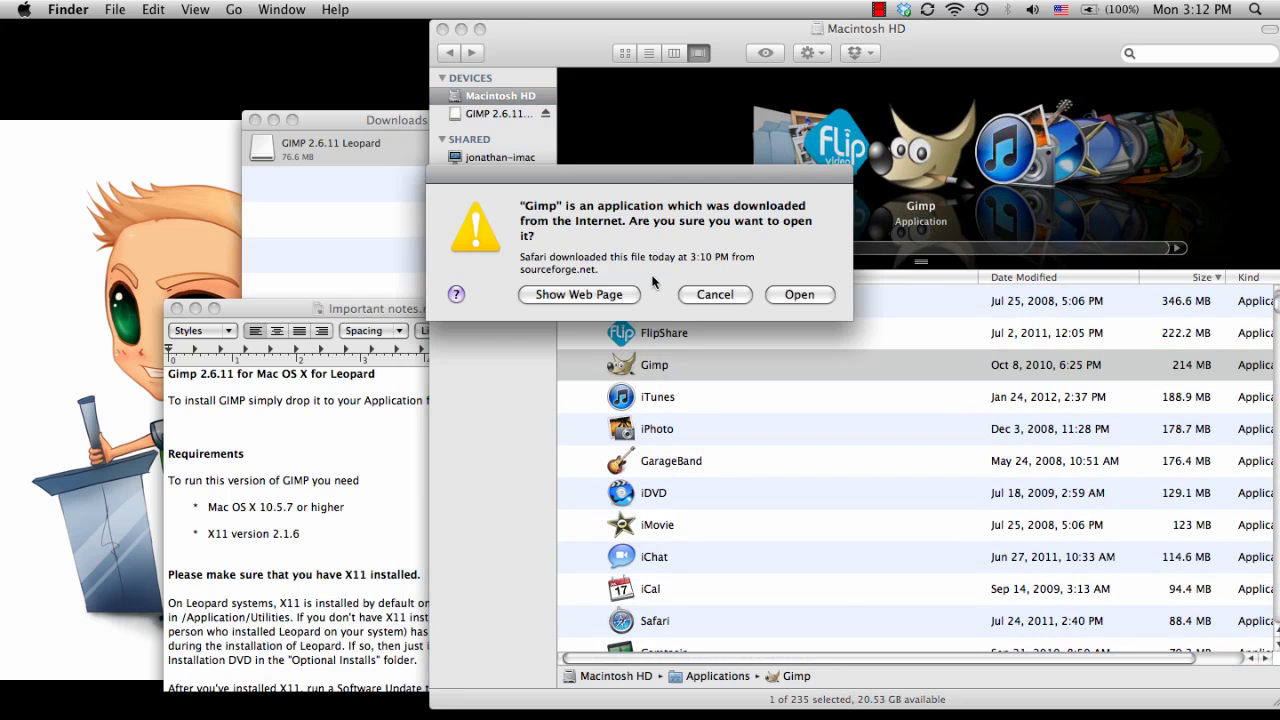
left_click_drag(578, 206, 716, 206)
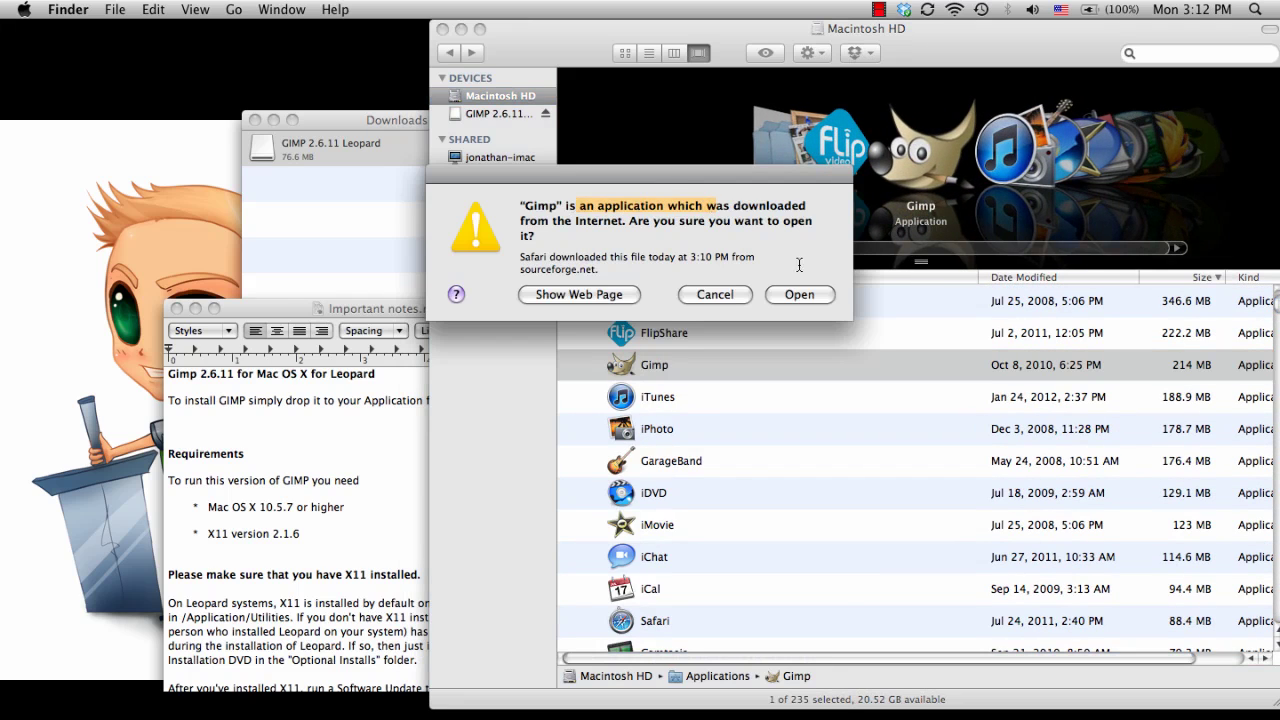
left_click(799, 295)
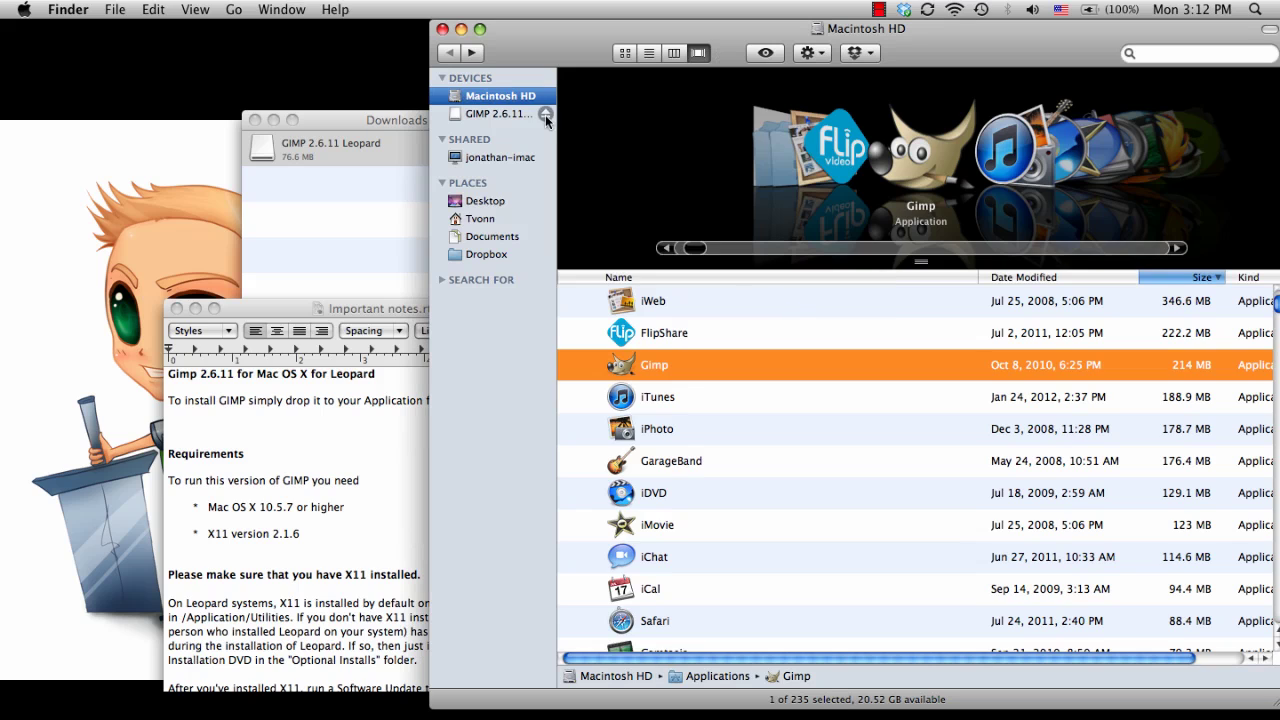
Step: Close the Macintosh HD, Downloads and Important notes windows and deselect the desktop icon
left_click(442, 29)
left_click(254, 120)
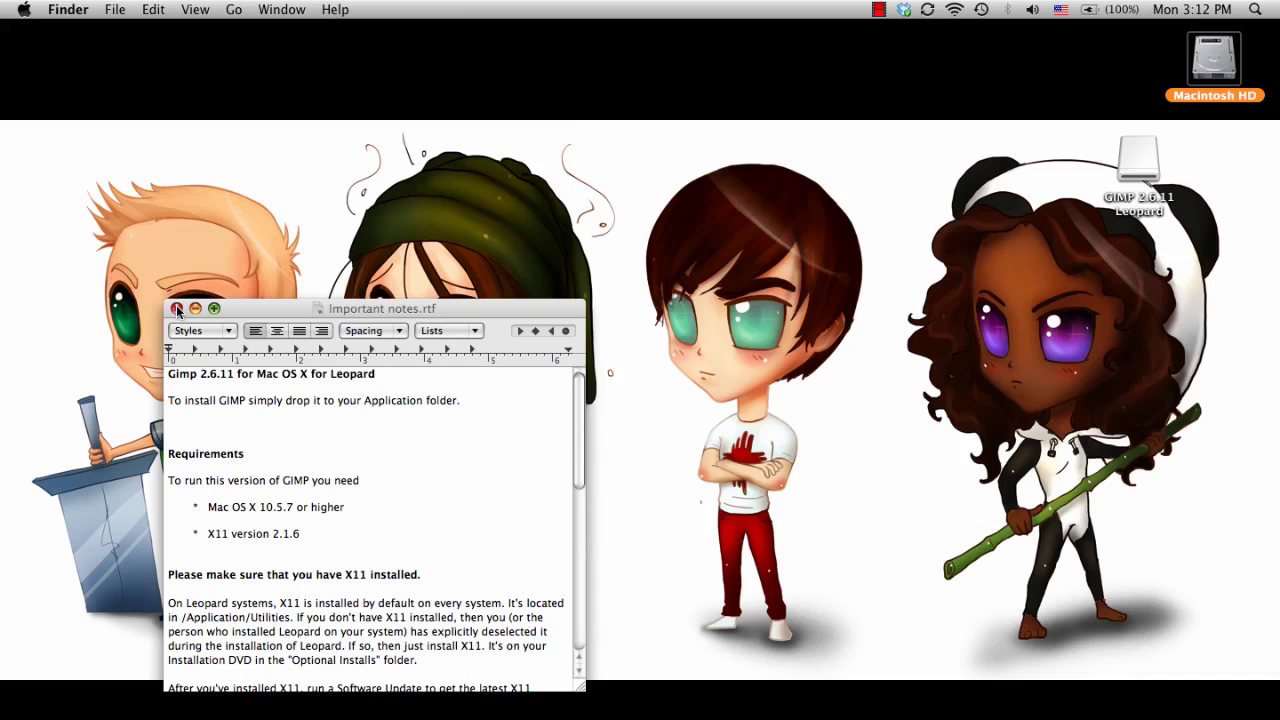
left_click(177, 309)
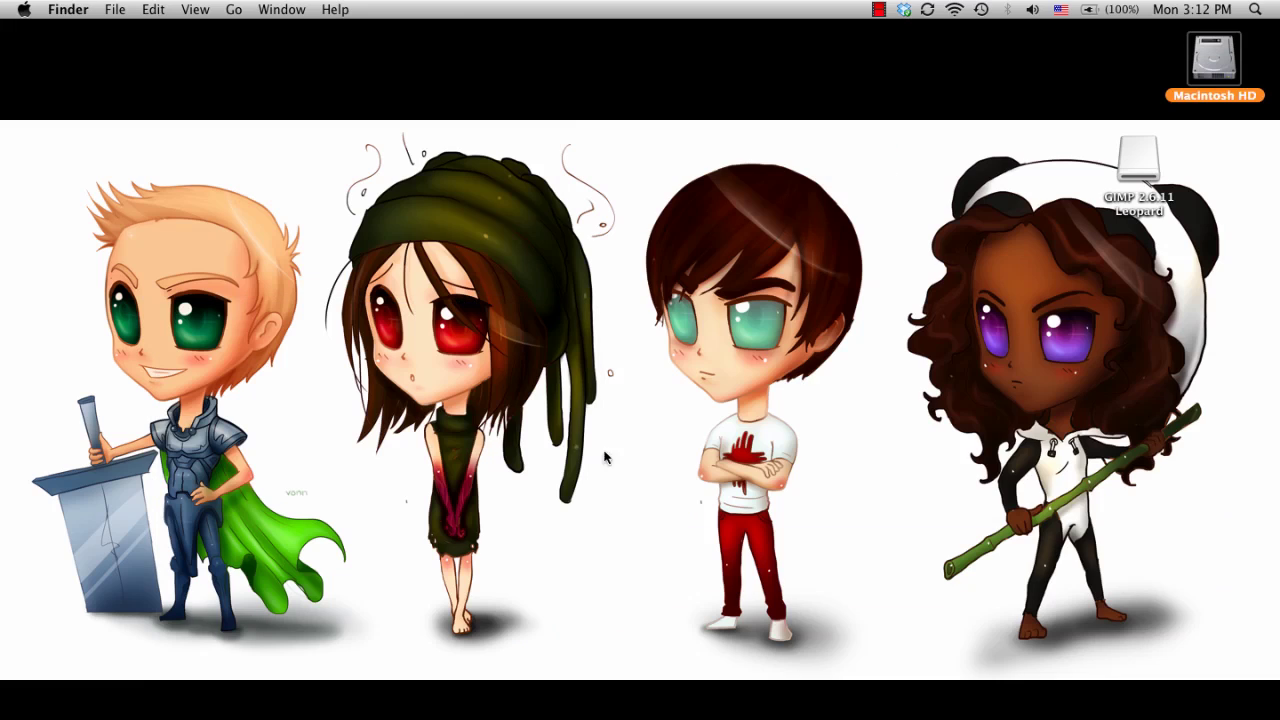
left_click(623, 479)
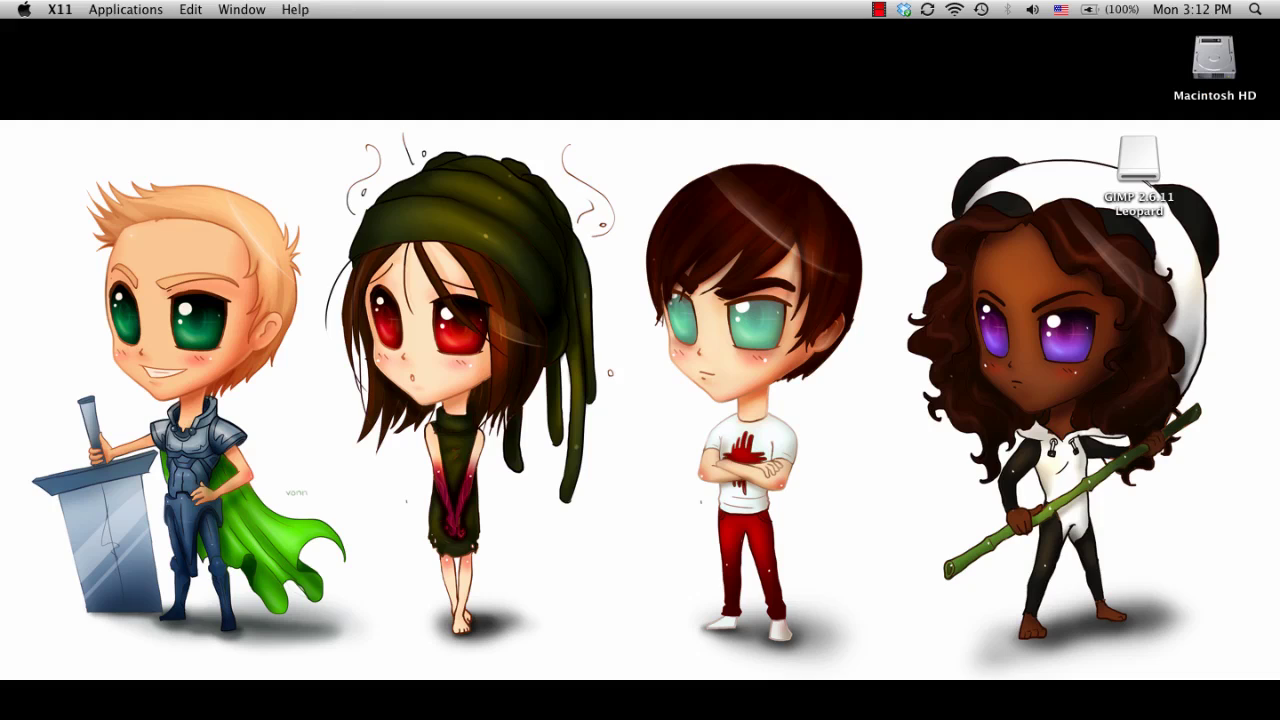